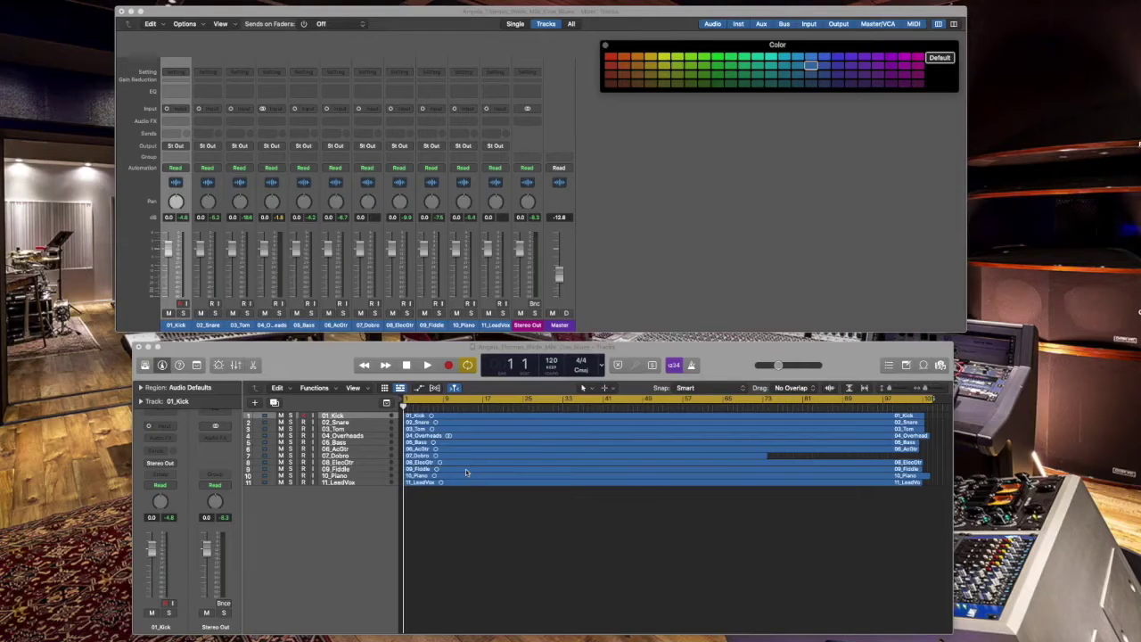
Route the outputs of the four drum channels, 01_Kick through 04_Overheads, to Bus 1
{"action": "left_click", "coordinate": [308, 325]}
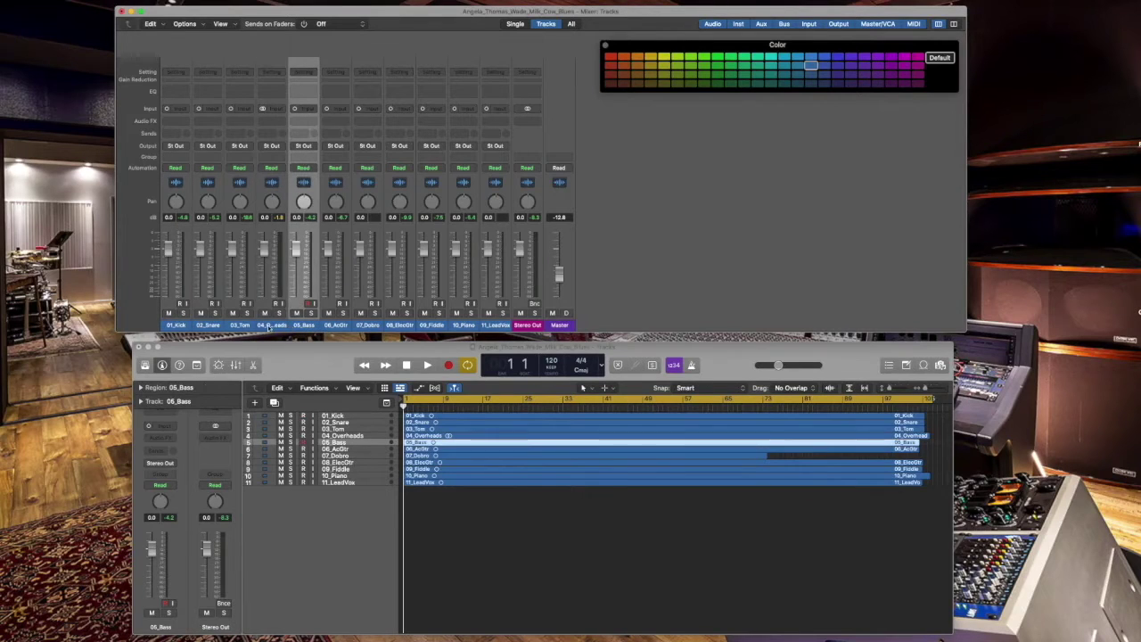
{"action": "left_click", "coordinate": [273, 325]}
{"action": "left_click_drag", "start_coordinate": [273, 328], "coordinate": [181, 330]}
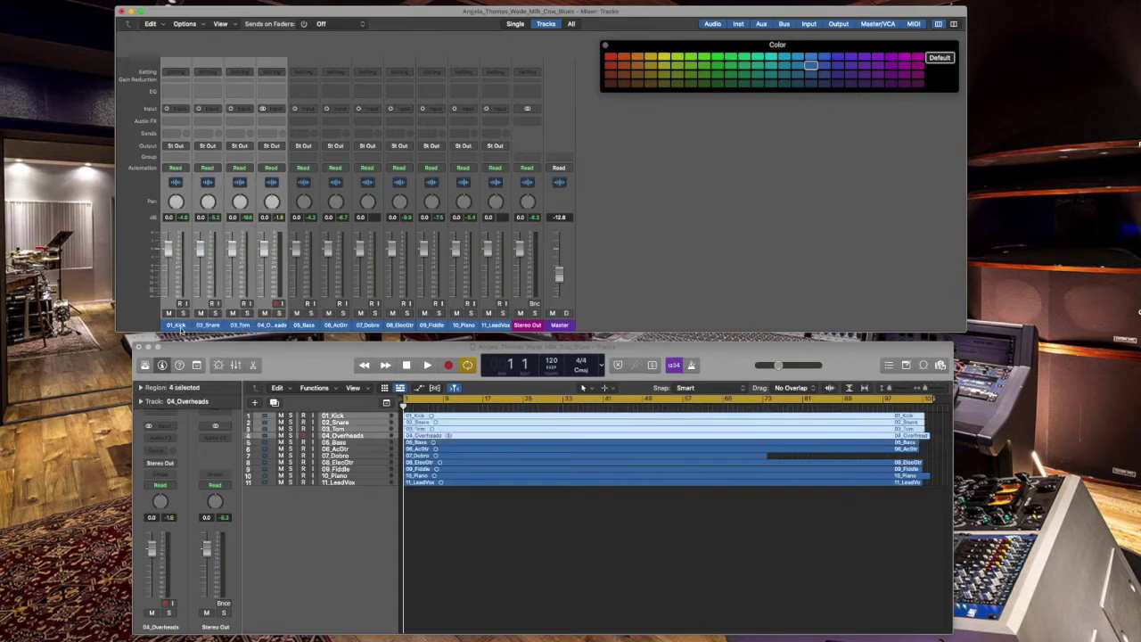
{"action": "left_click", "coordinate": [177, 145]}
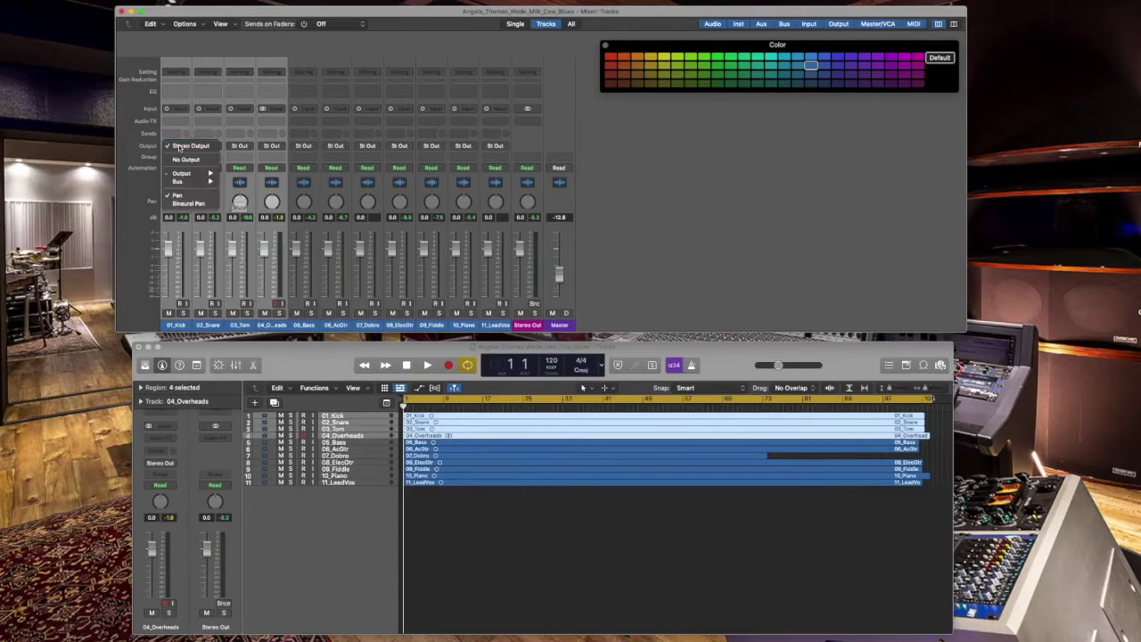
{"action": "mouse_move", "coordinate": [192, 182]}
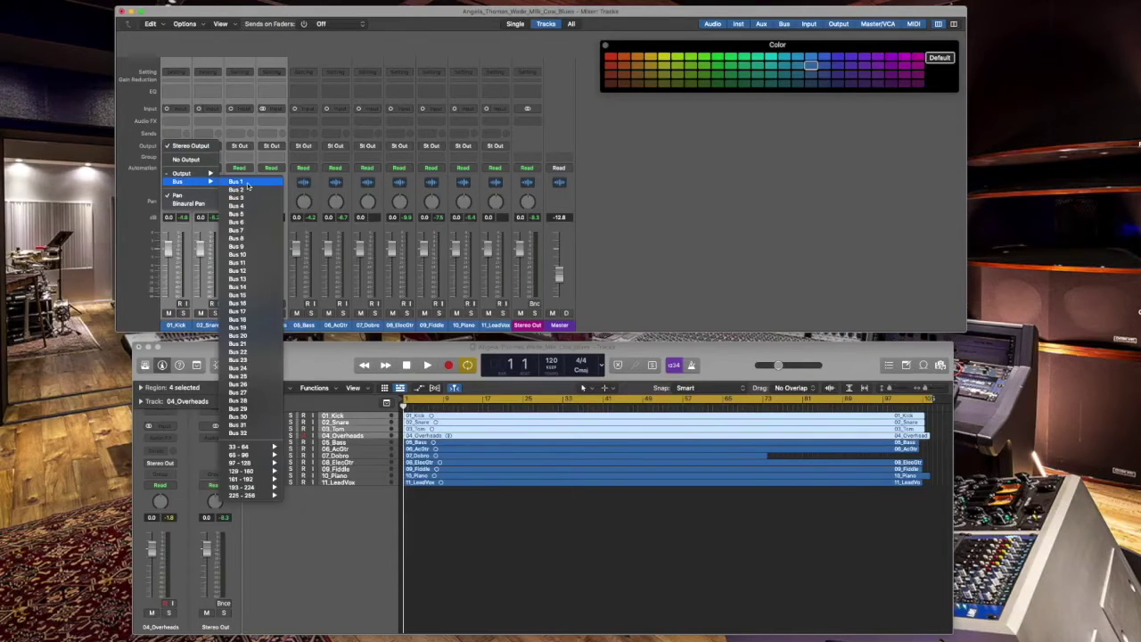
{"action": "left_click", "coordinate": [247, 185]}
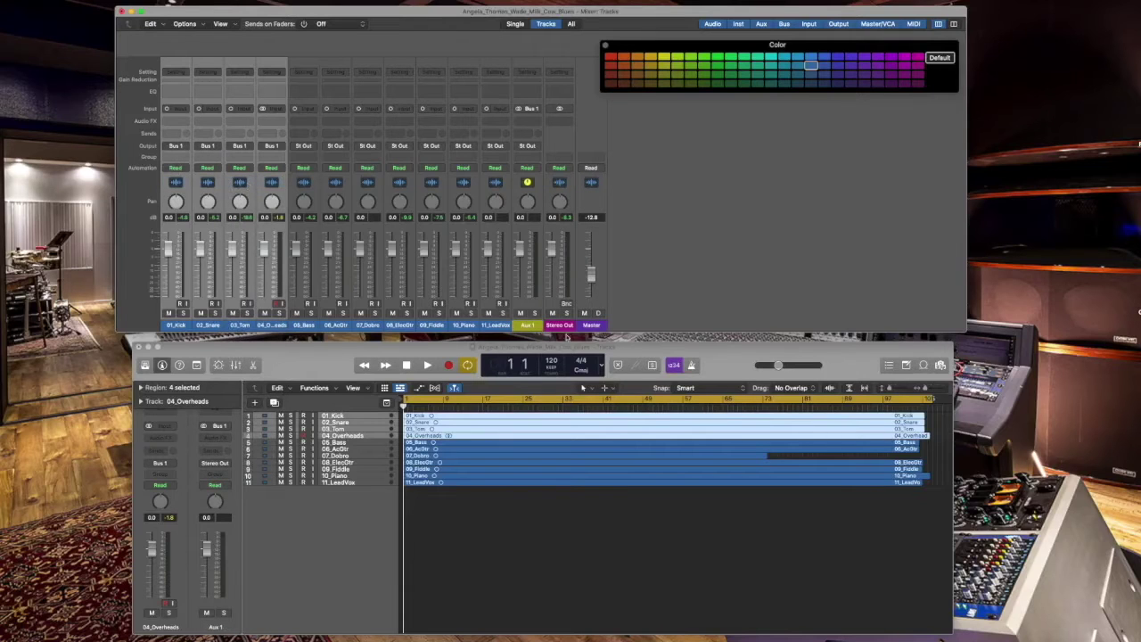
Rename the new aux channel fed by Bus 1 as DrumsB
{"action": "double_click", "coordinate": [532, 324]}
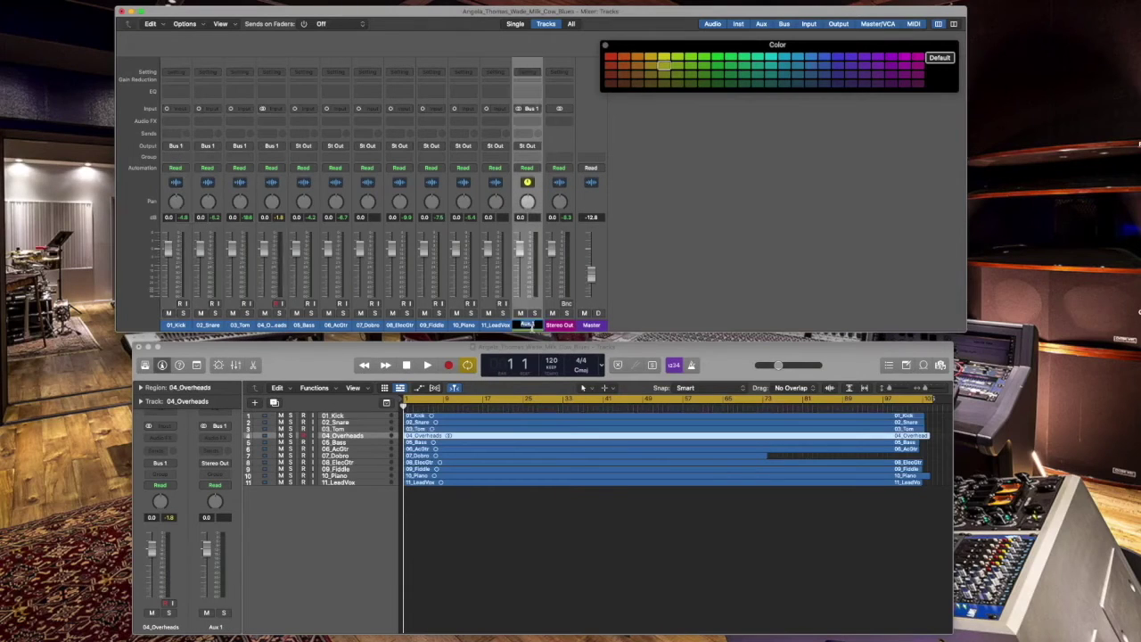
{"action": "type", "text": "DrumsB"}
{"action": "key", "text": "Return"}
Create a track for the DrumsB channel and move it above 01_Kick in the track list
{"action": "right_click", "coordinate": [532, 329]}
{"action": "left_click", "coordinate": [551, 328]}
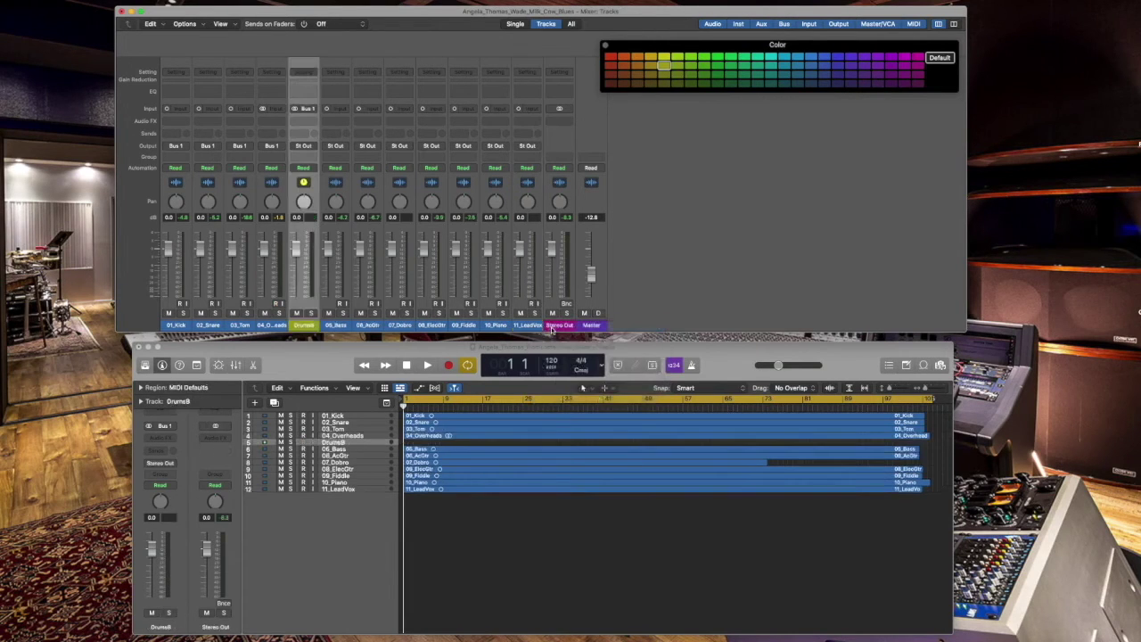
{"action": "left_click_drag", "start_coordinate": [339, 448], "coordinate": [347, 412]}
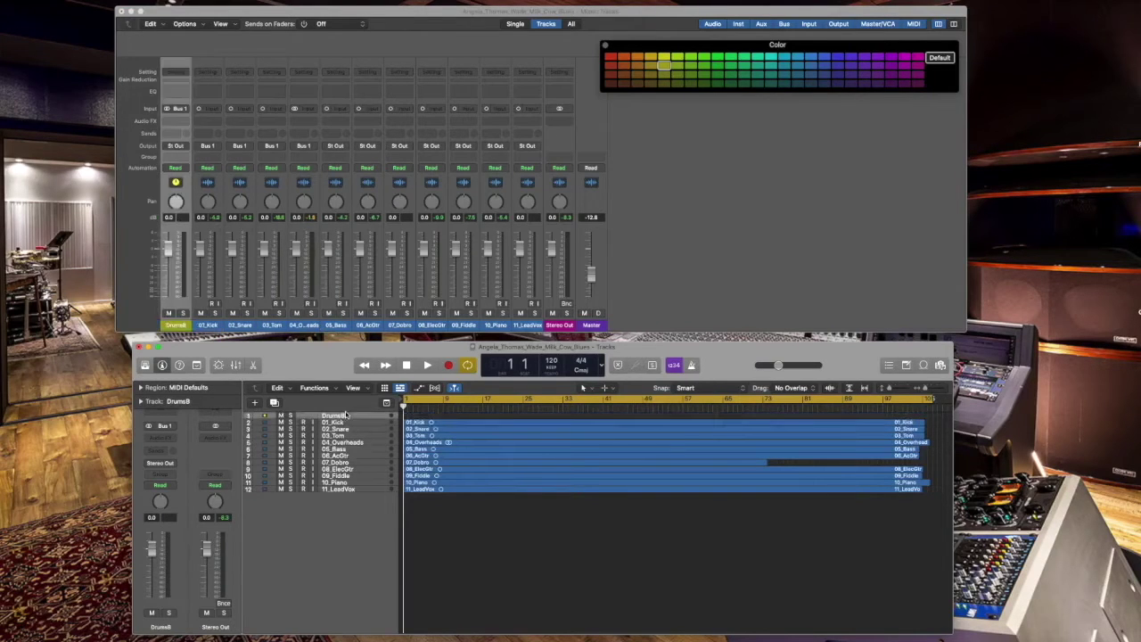
Color the four drum regions, their channel strips and the DrumsB strip bright magenta
{"action": "left_click_drag", "start_coordinate": [470, 416], "coordinate": [463, 442]}
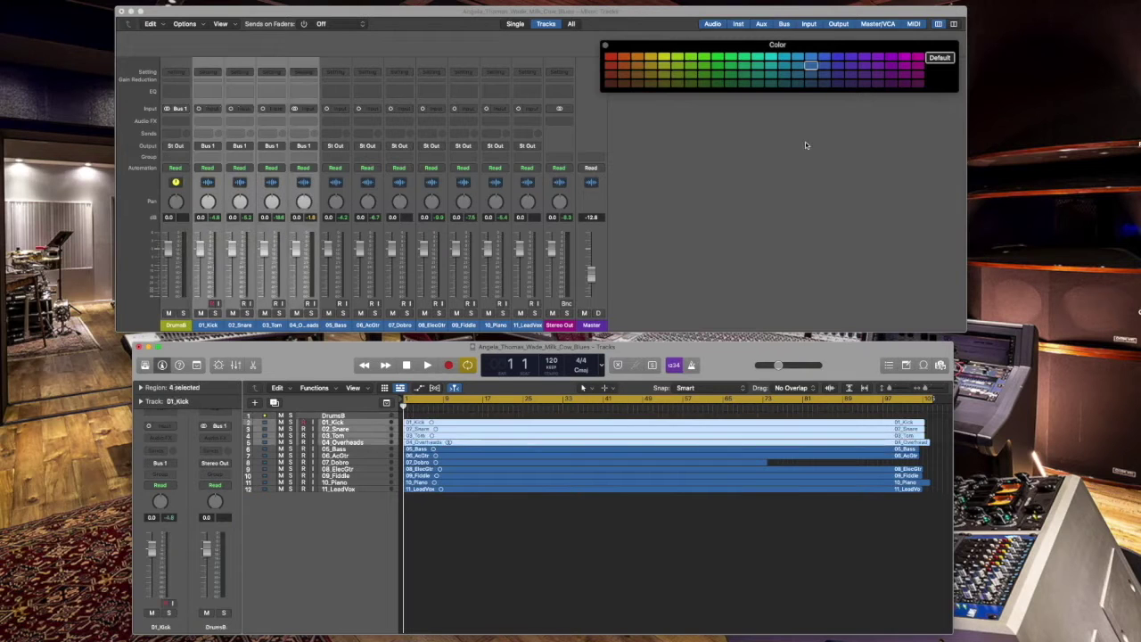
{"action": "left_click", "coordinate": [918, 57]}
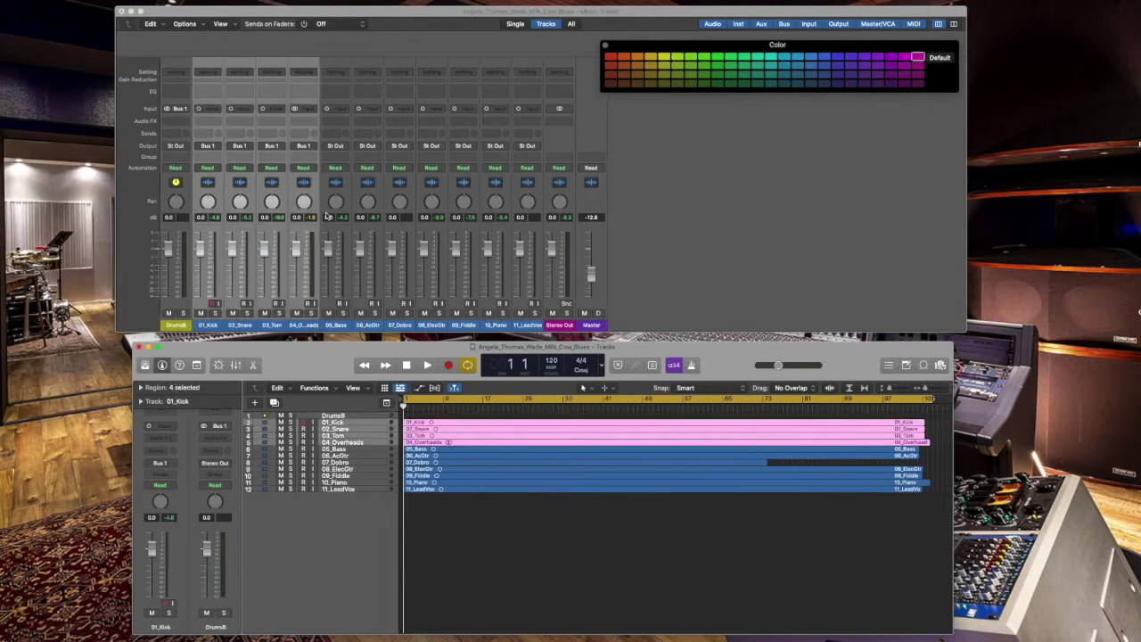
{"action": "left_click_drag", "start_coordinate": [309, 324], "coordinate": [185, 326]}
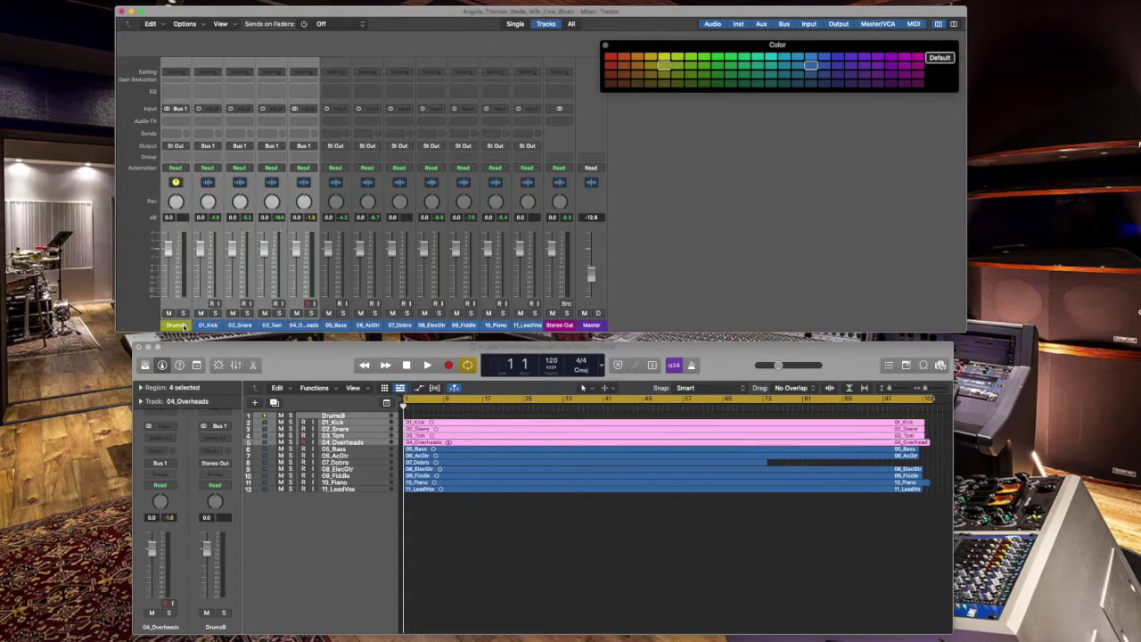
{"action": "left_click", "coordinate": [918, 57]}
{"action": "left_click", "coordinate": [728, 218]}
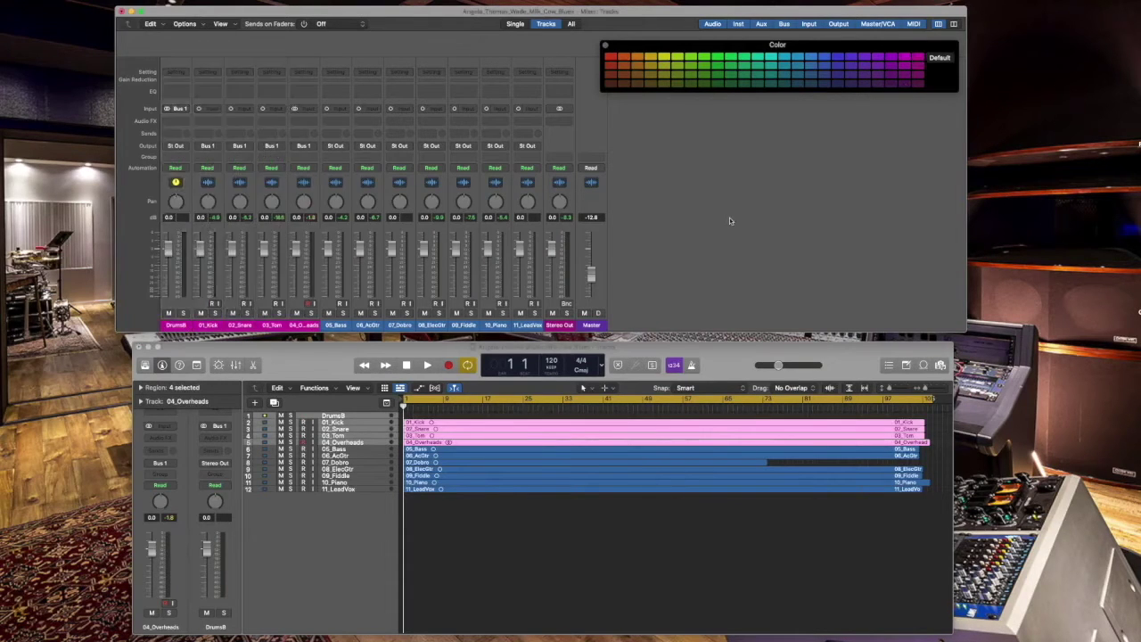
{"action": "left_click", "coordinate": [489, 598]}
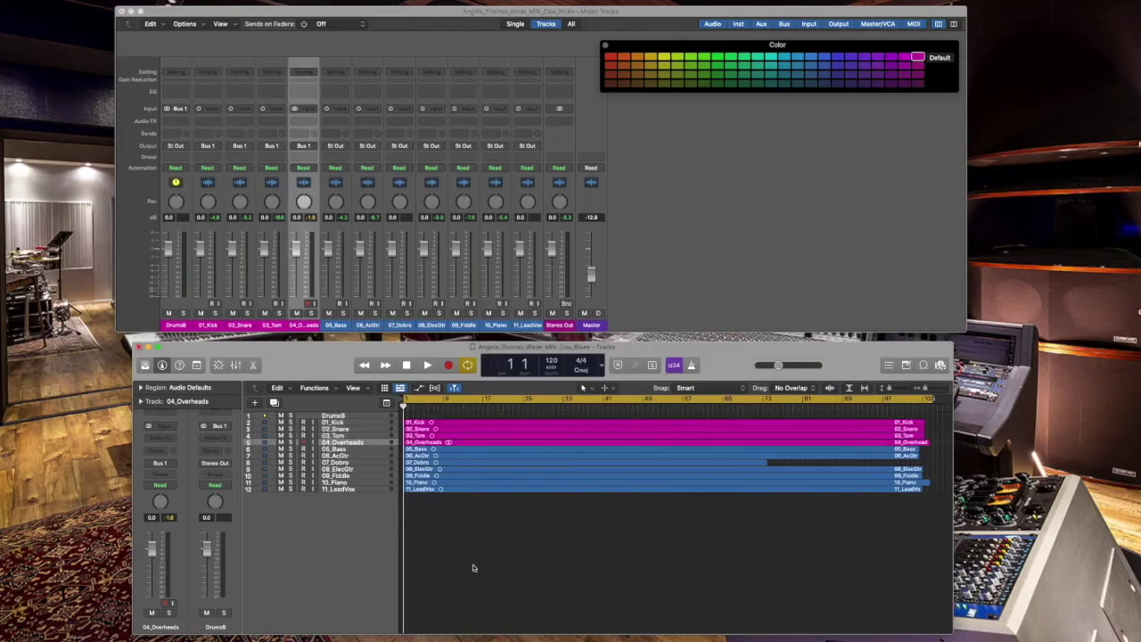
Route the DrumsB output to Bus 31 and name the resulting aux channel MUSIC
{"action": "left_click", "coordinate": [177, 147]}
{"action": "mouse_move", "coordinate": [195, 182]}
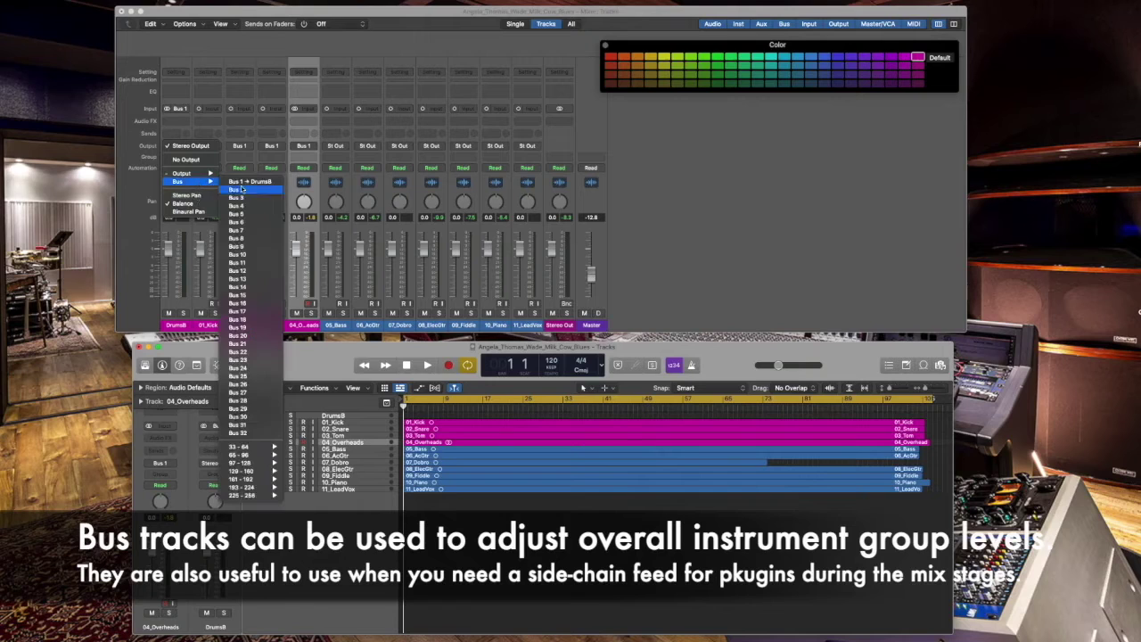
{"action": "left_click", "coordinate": [256, 426]}
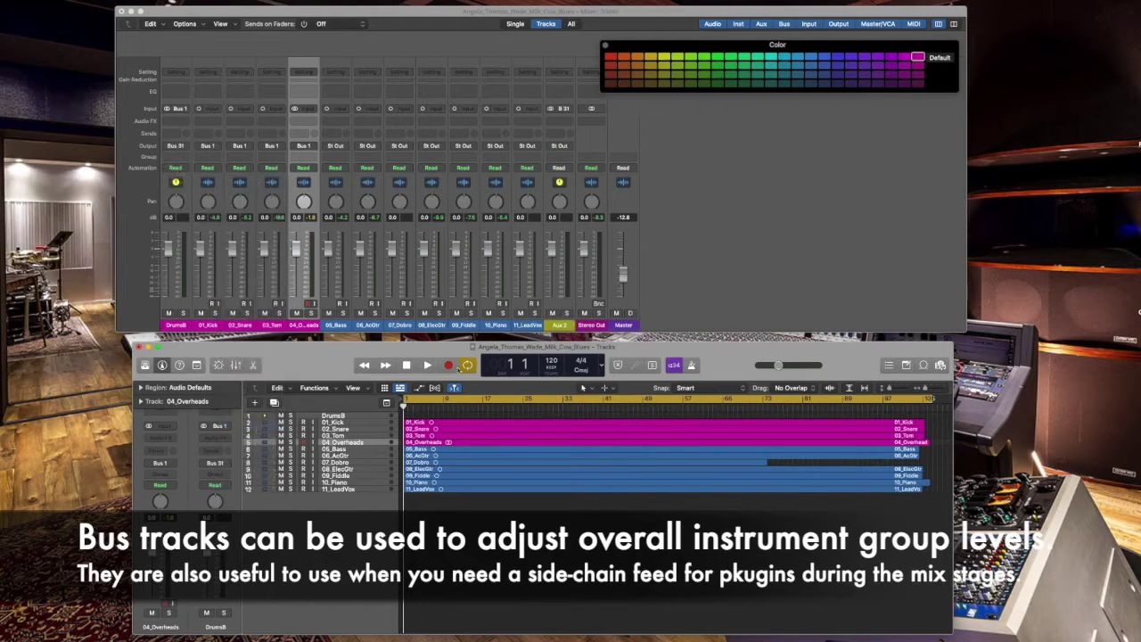
{"action": "double_click", "coordinate": [558, 326]}
{"action": "type", "text": "MUSIC"}
{"action": "left_click", "coordinate": [673, 284]}
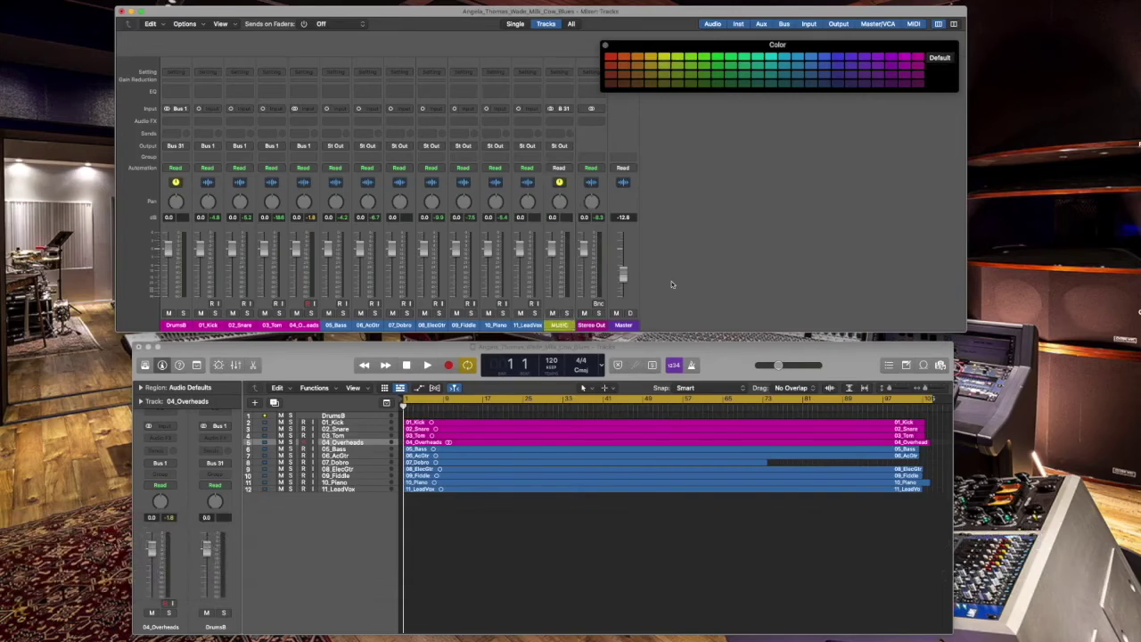
Color the MUSIC channel strip bright red
{"action": "left_click", "coordinate": [562, 328]}
{"action": "left_click", "coordinate": [611, 57]}
{"action": "left_click", "coordinate": [679, 201]}
Route the 05_Bass output to Bus 2 and name the resulting aux channel BassB
{"action": "left_click", "coordinate": [335, 324]}
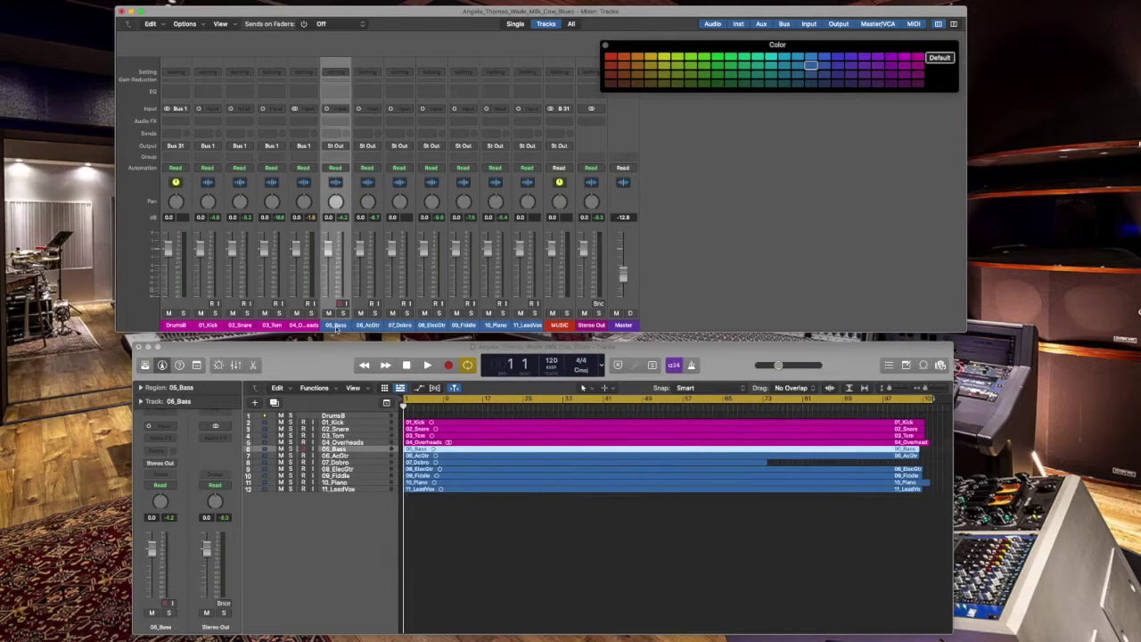
{"action": "left_click", "coordinate": [335, 145]}
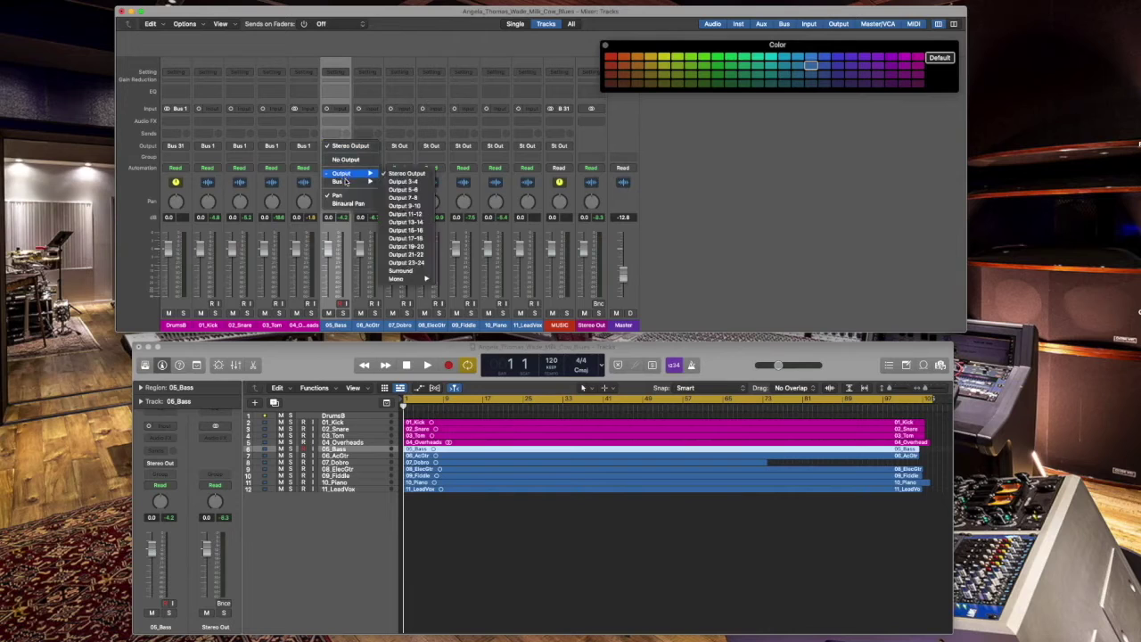
{"action": "mouse_move", "coordinate": [347, 182]}
{"action": "left_click", "coordinate": [402, 189]}
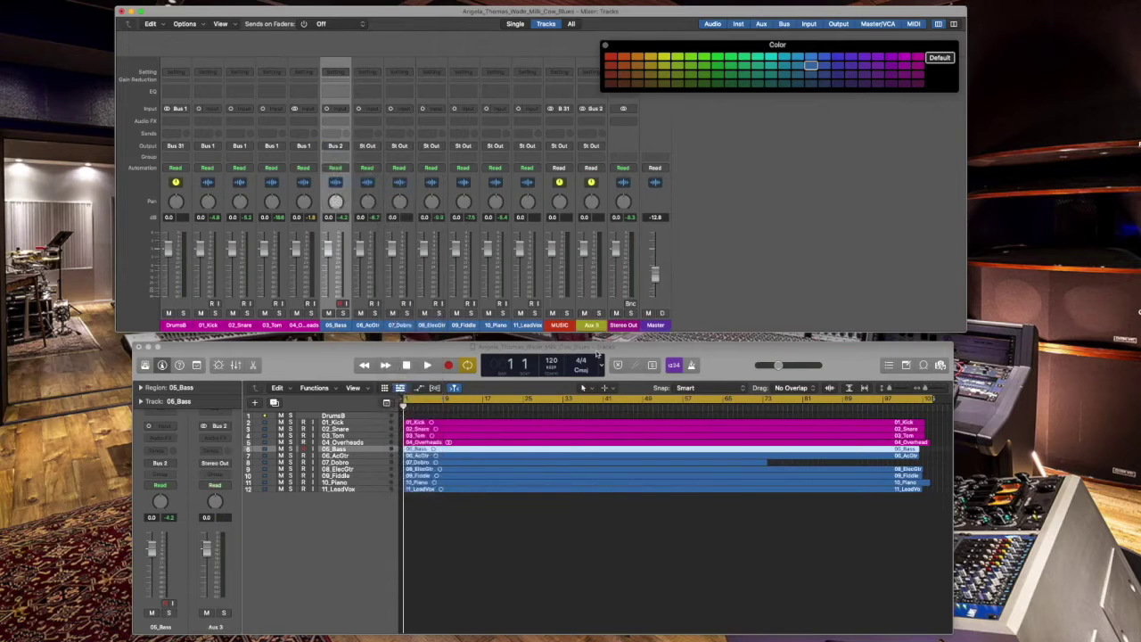
{"action": "left_click", "coordinate": [591, 324]}
{"action": "type", "text": "BassB"}
{"action": "key", "text": "Return"}
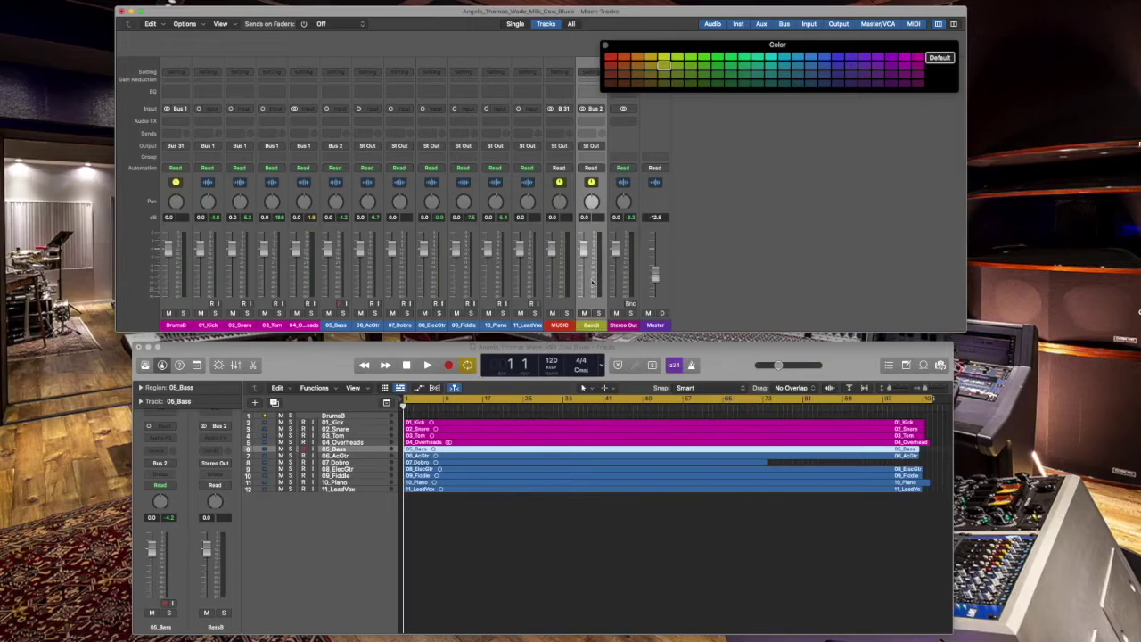
Create a track for the BassB channel and move it above 05_Bass in the track list
{"action": "right_click", "coordinate": [597, 327]}
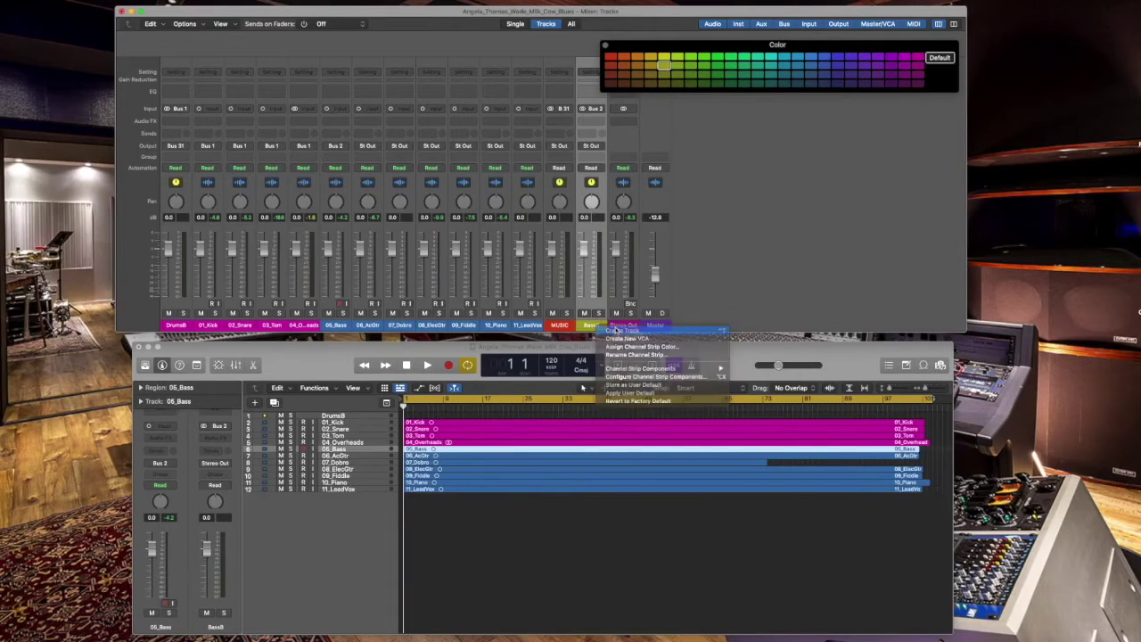
{"action": "left_click", "coordinate": [622, 330]}
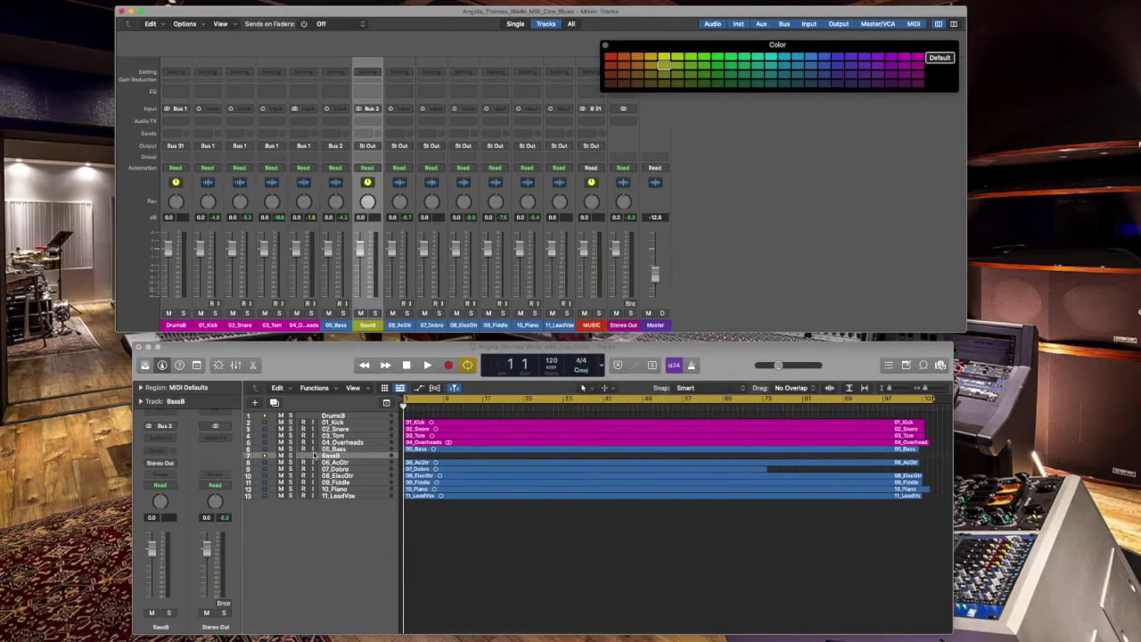
{"action": "left_click_drag", "start_coordinate": [329, 456], "coordinate": [336, 445]}
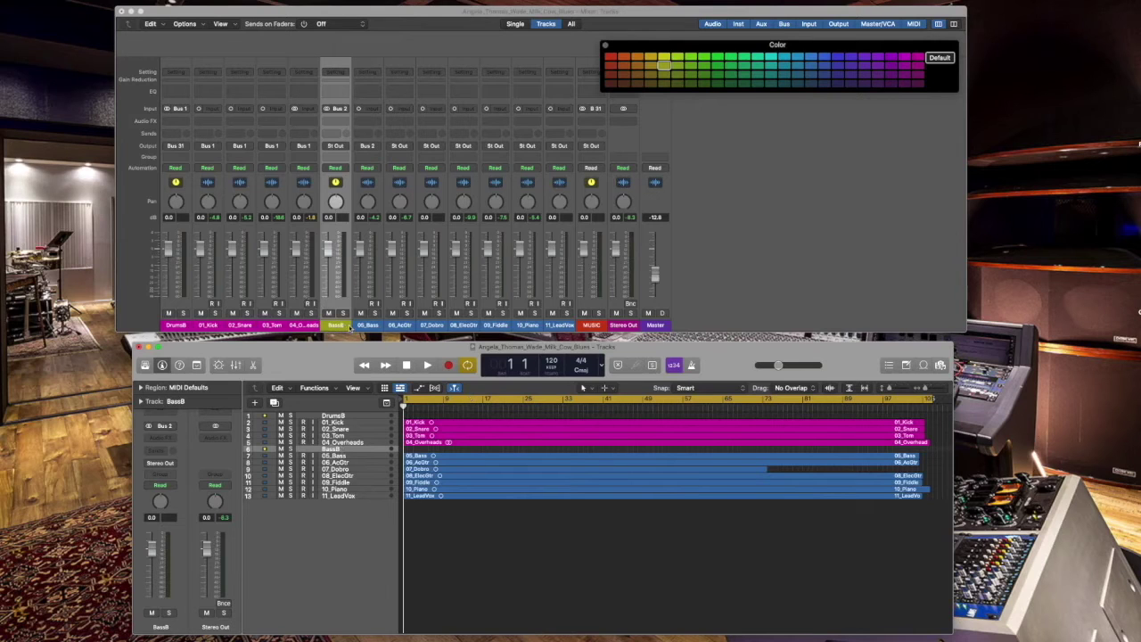
Color the BassB and 05_Bass channel strips and the 05_Bass region bright turquoise
{"action": "left_click", "coordinate": [367, 324], "text": "shift"}
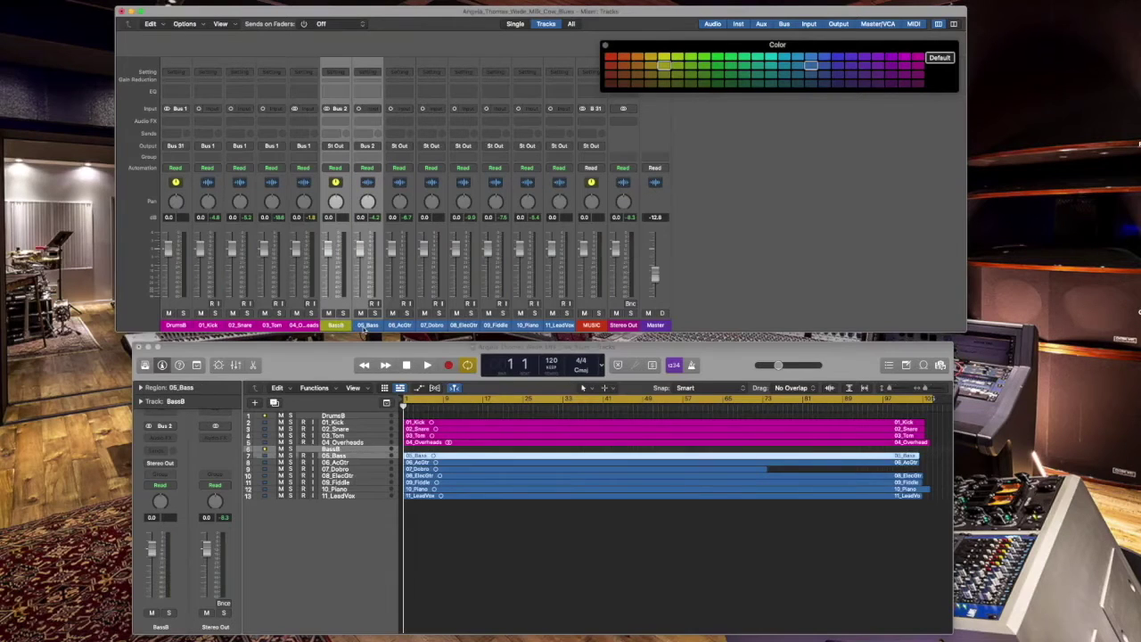
{"action": "left_click", "coordinate": [771, 59]}
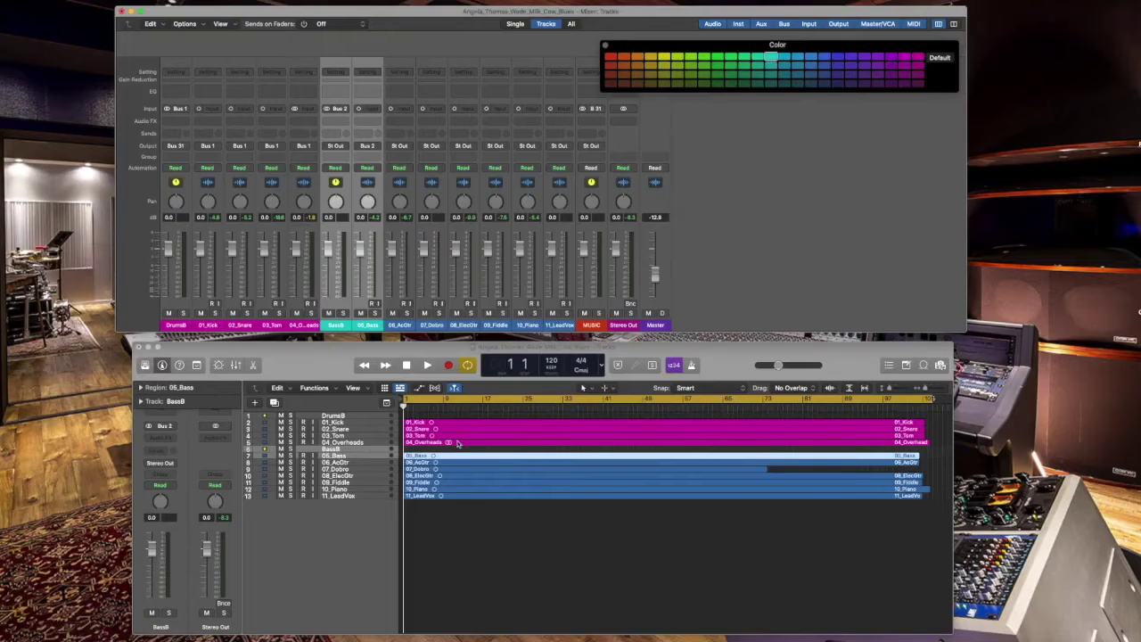
{"action": "left_click", "coordinate": [461, 457]}
{"action": "left_click", "coordinate": [773, 59]}
{"action": "left_click", "coordinate": [520, 554]}
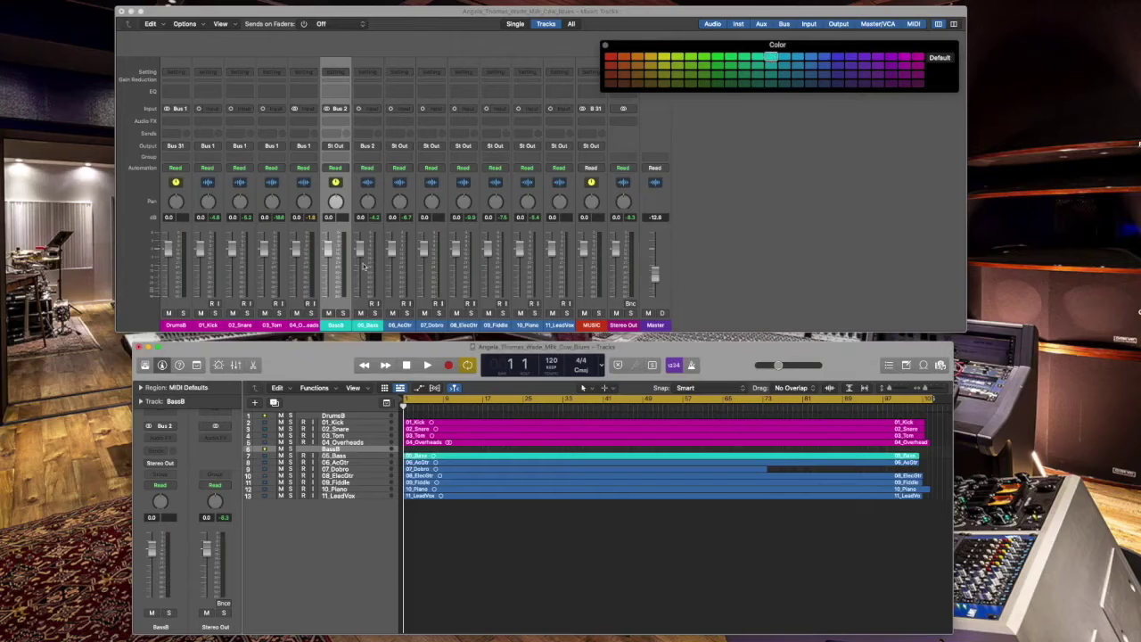
Route the BassB output to Bus 31, the MUSIC bus
{"action": "left_click", "coordinate": [339, 146]}
{"action": "mouse_move", "coordinate": [355, 187]}
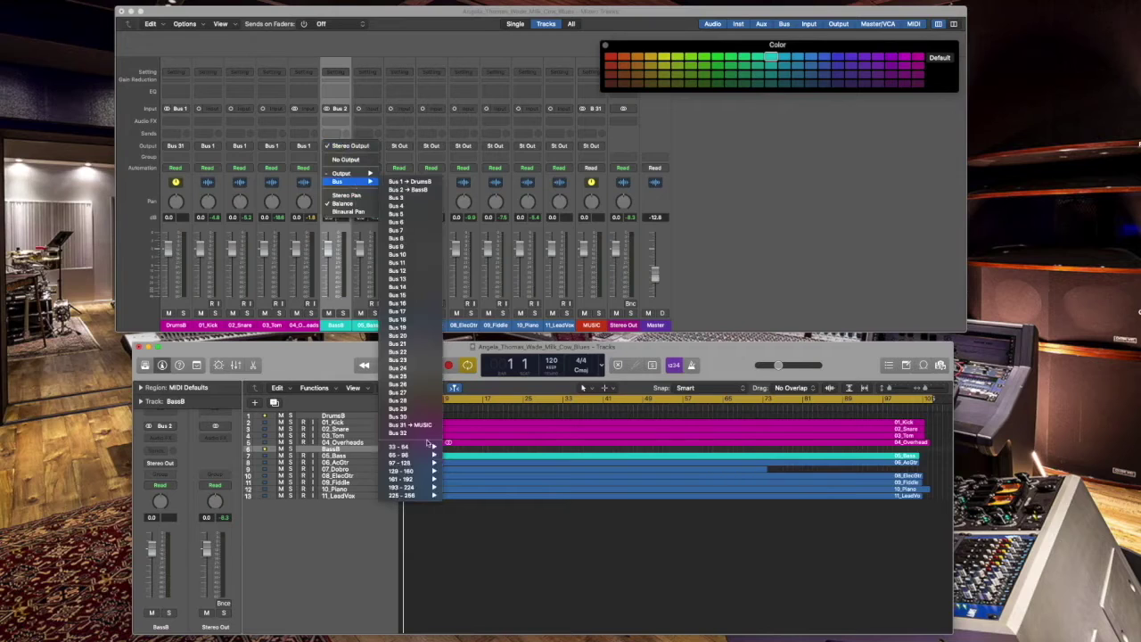
{"action": "left_click", "coordinate": [410, 425]}
{"action": "left_click", "coordinate": [785, 254]}
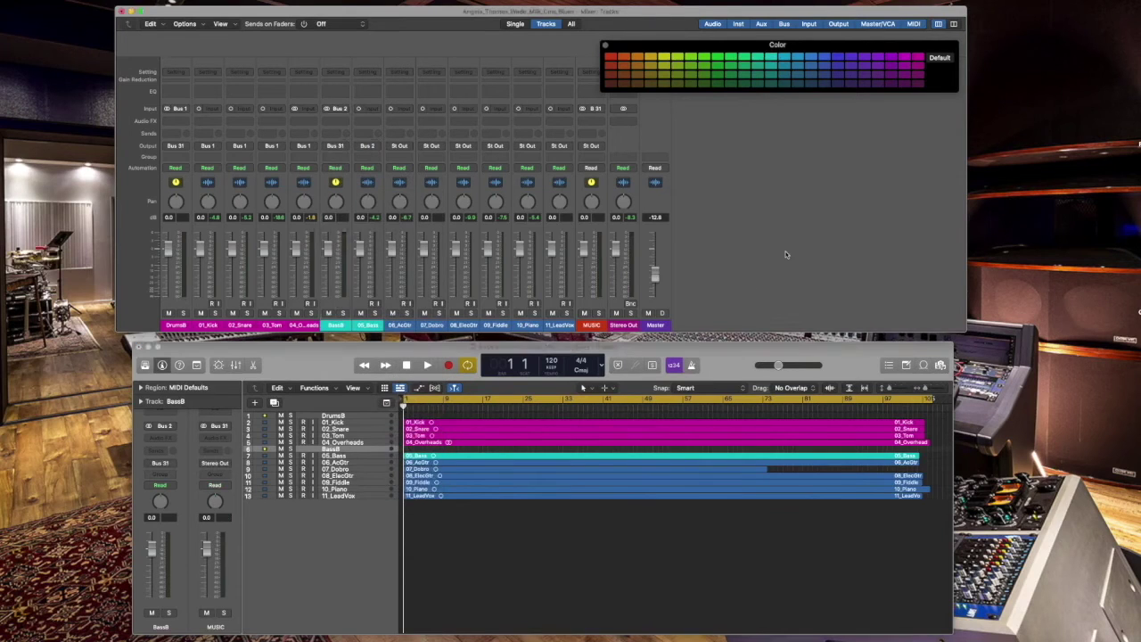
Play a few bars of the mix to check levels and set the Master fader to -6.4 dB
{"action": "left_click_drag", "start_coordinate": [655, 277], "coordinate": [662, 254]}
{"action": "key", "text": "space"}
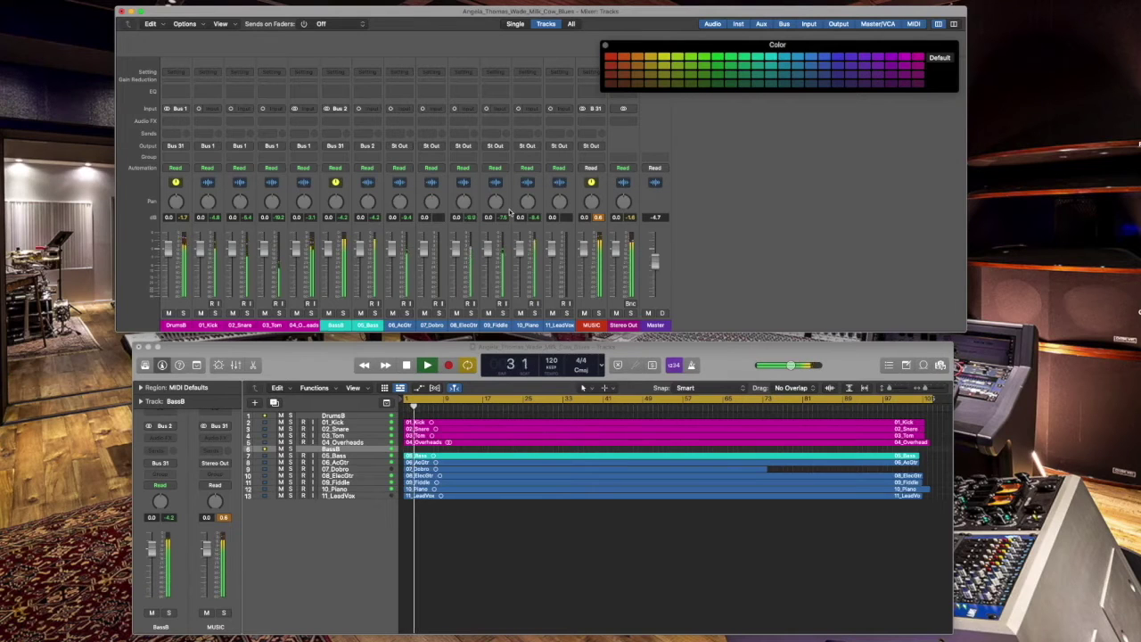
{"action": "key", "text": "space"}
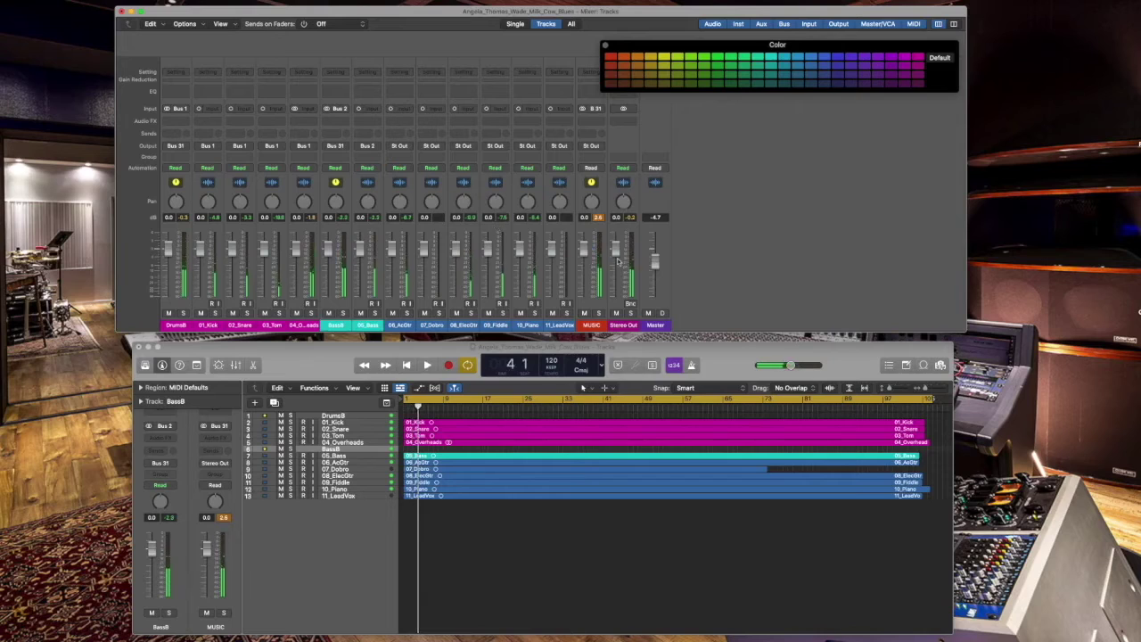
{"action": "mouse_move", "coordinate": [655, 262]}
{"action": "left_mouse_down"}
{"action": "mouse_move", "coordinate": [655, 253]}
{"action": "mouse_move", "coordinate": [655, 272]}
{"action": "left_mouse_up"}
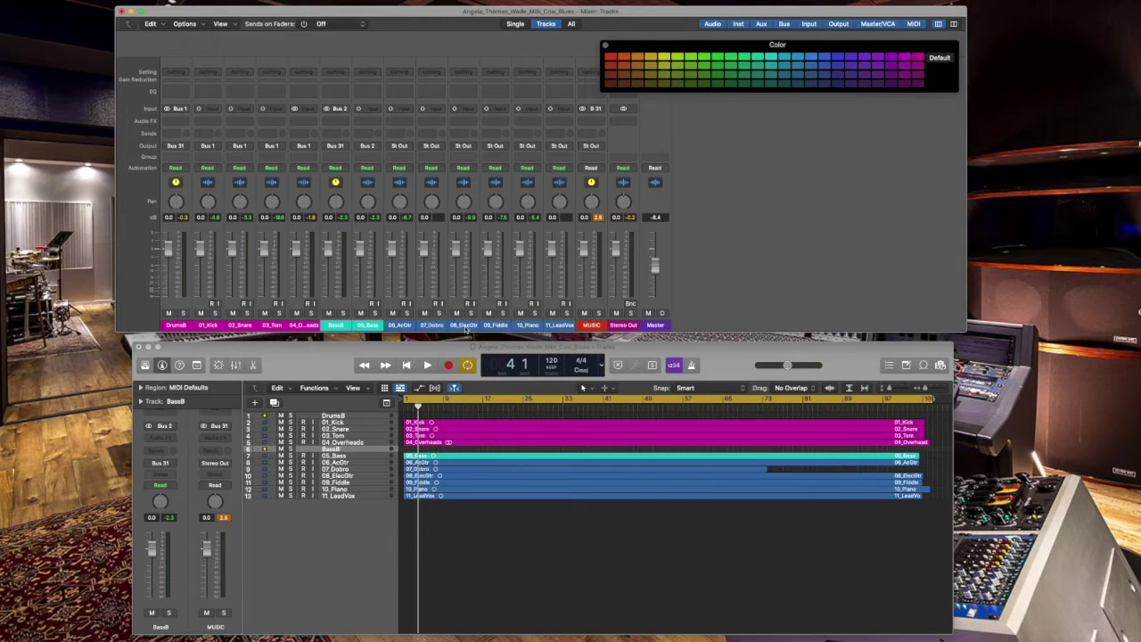
Route the 06_AcGtr, 07_Dobro and 08_ElecGtr outputs to Bus 3 and name the new aux channel GUITB
{"action": "left_click_drag", "start_coordinate": [467, 325], "coordinate": [405, 326]}
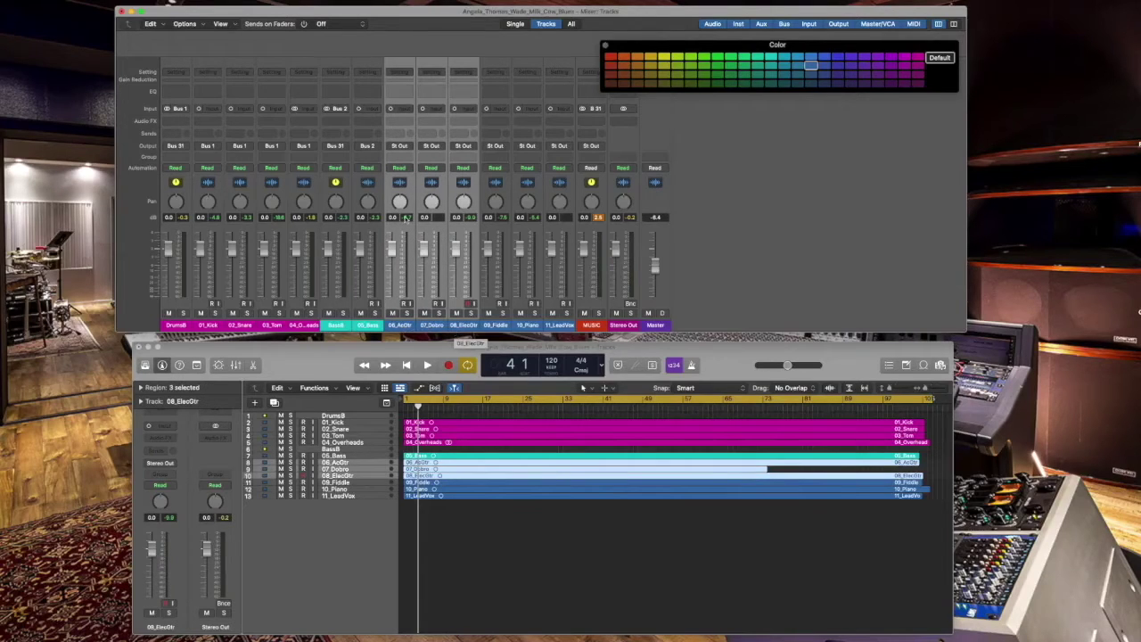
{"action": "left_click", "coordinate": [398, 146]}
{"action": "mouse_move", "coordinate": [411, 182]}
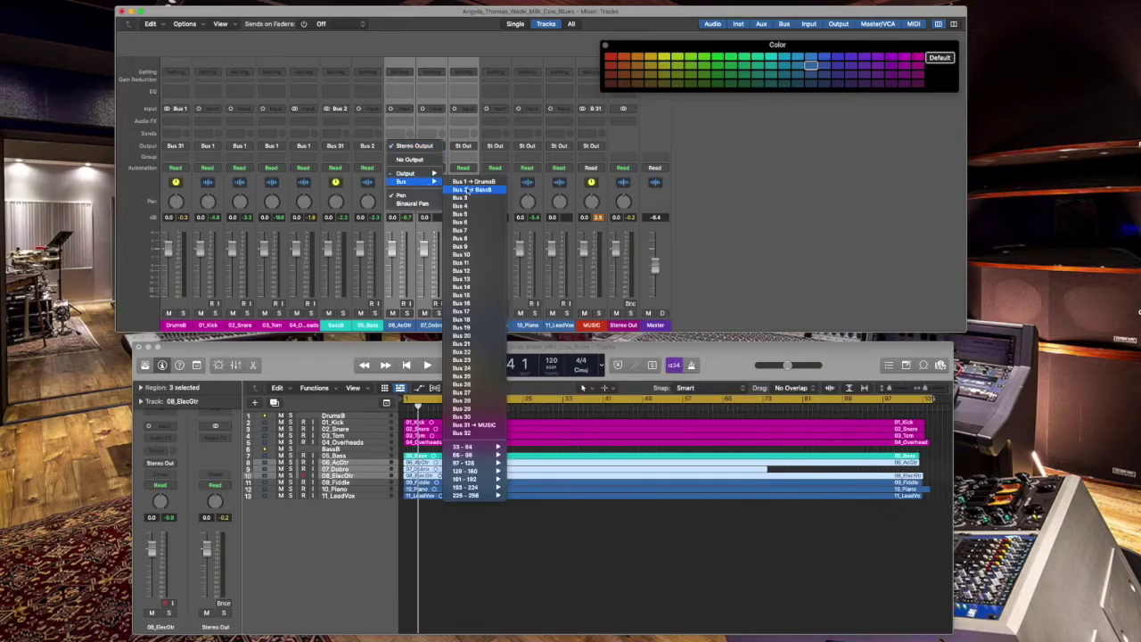
{"action": "left_click", "coordinate": [474, 196]}
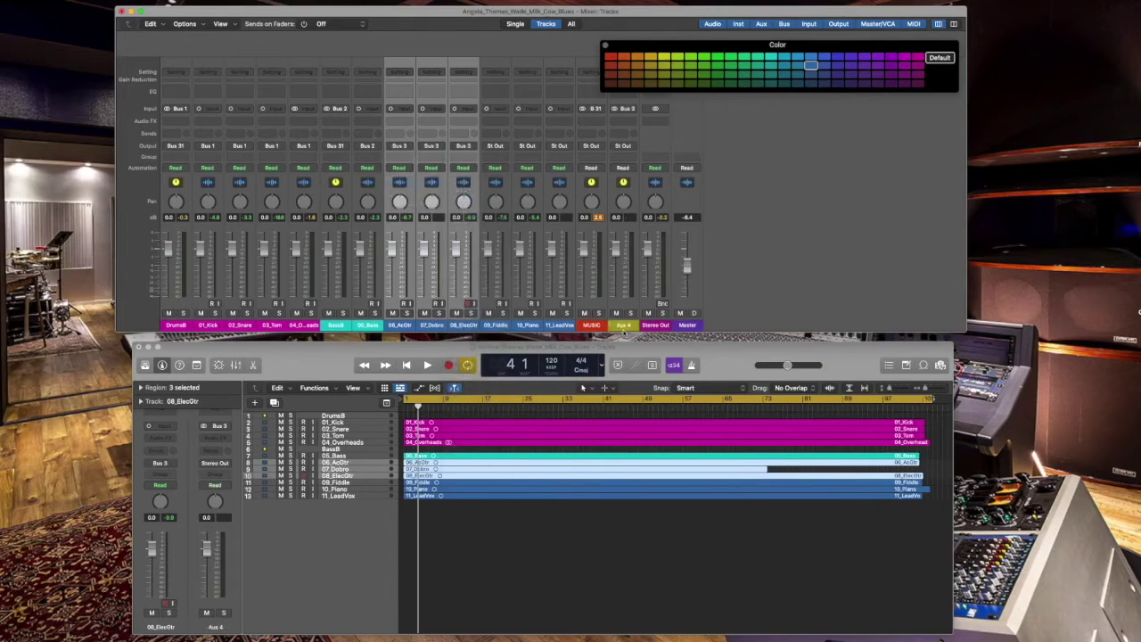
{"action": "double_click", "coordinate": [624, 325]}
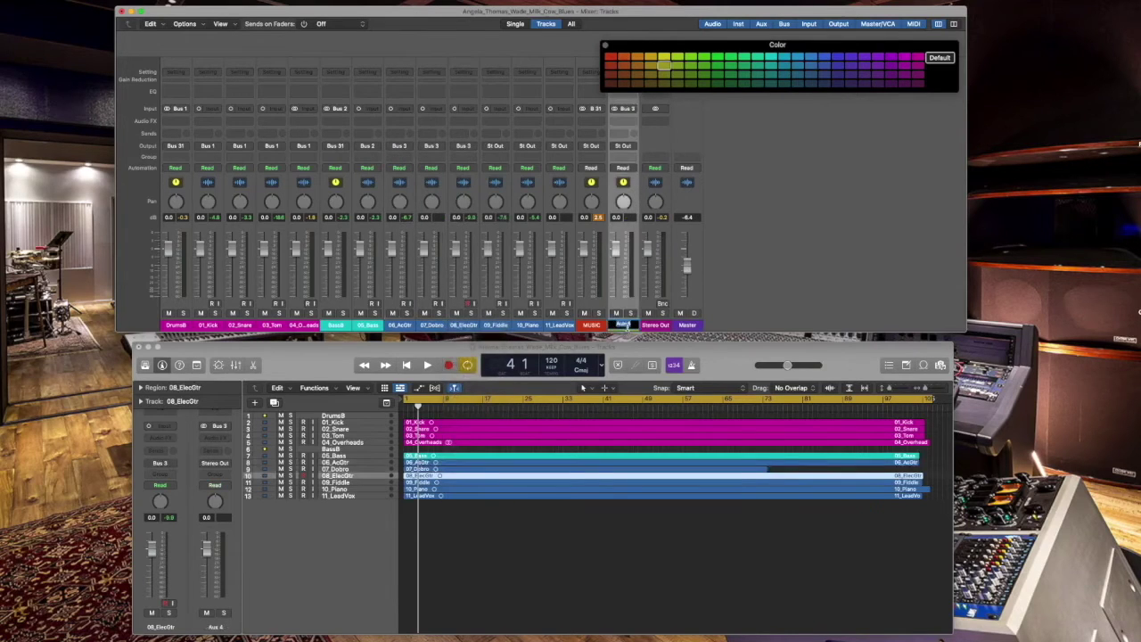
{"action": "type", "text": "GuitB"}
{"action": "key", "text": "Return"}
Create a track for the GUITB channel and move it above 06_AcGtr in the track list
{"action": "right_click", "coordinate": [624, 327]}
{"action": "left_click", "coordinate": [646, 329]}
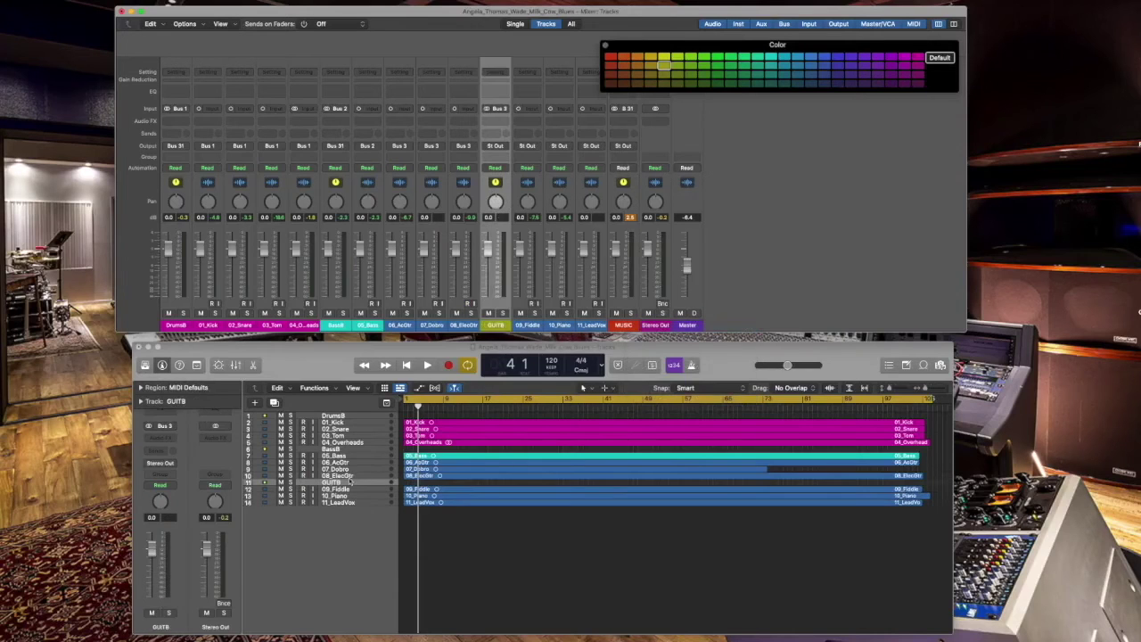
{"action": "left_click_drag", "start_coordinate": [349, 483], "coordinate": [349, 461]}
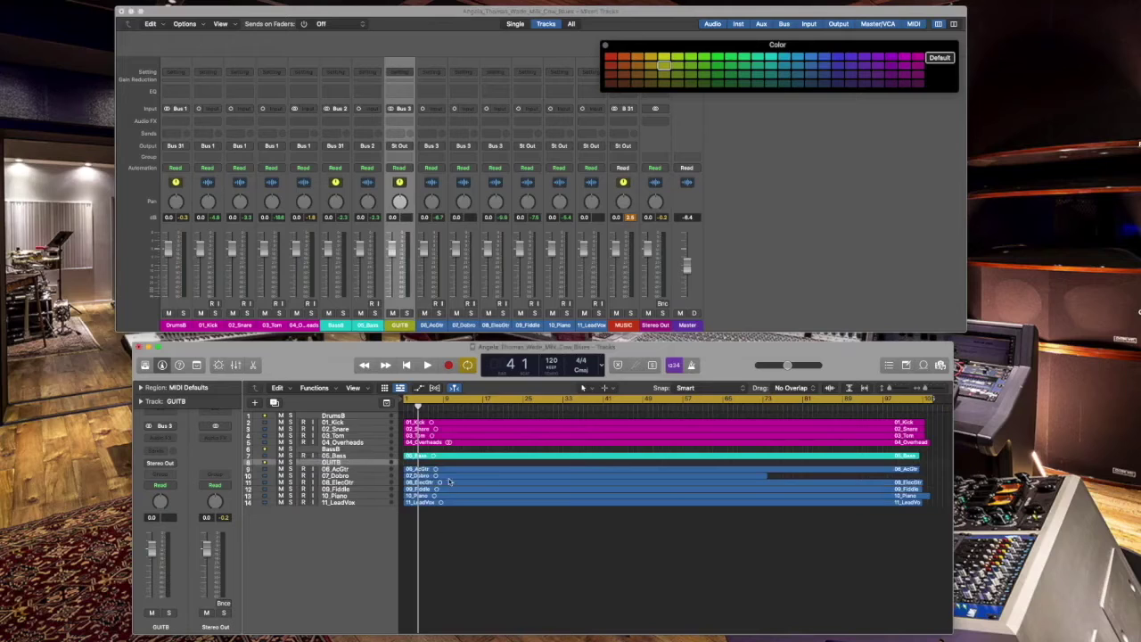
Color the three guitar regions, their channel strips and the GUITB strip bright green
{"action": "left_click_drag", "start_coordinate": [444, 465], "coordinate": [443, 488]}
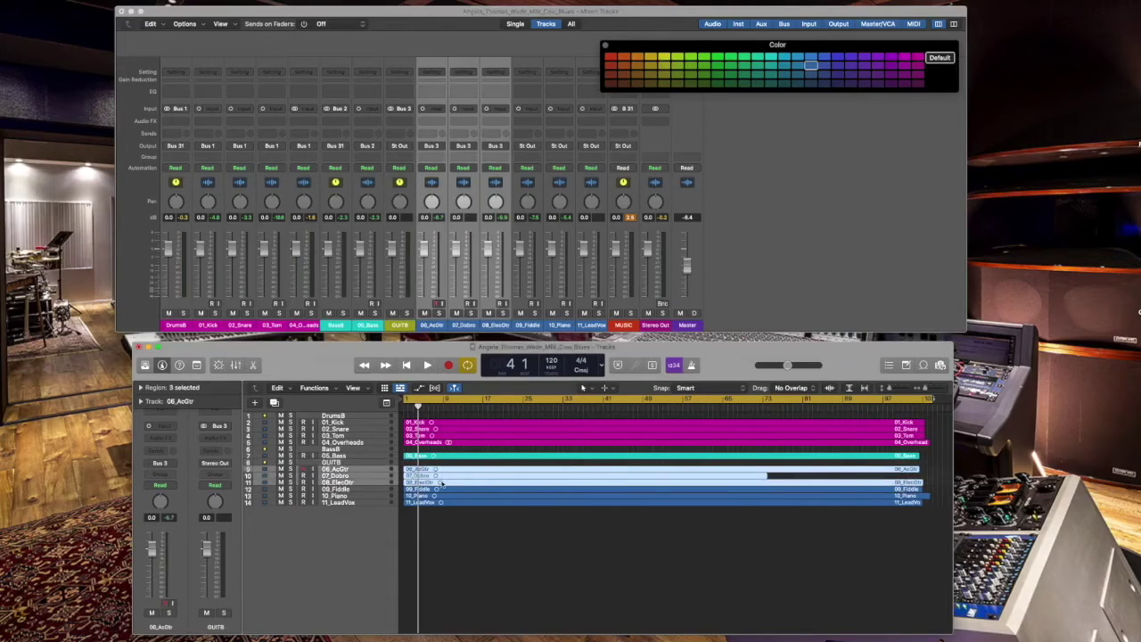
{"action": "left_click", "coordinate": [731, 58]}
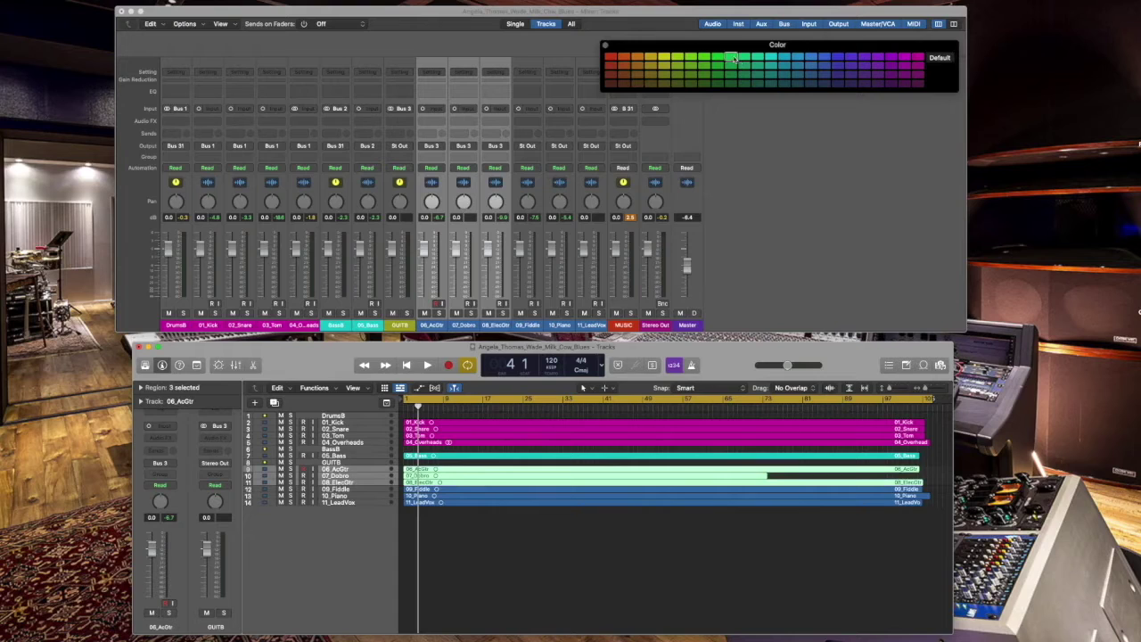
{"action": "left_click", "coordinate": [403, 326]}
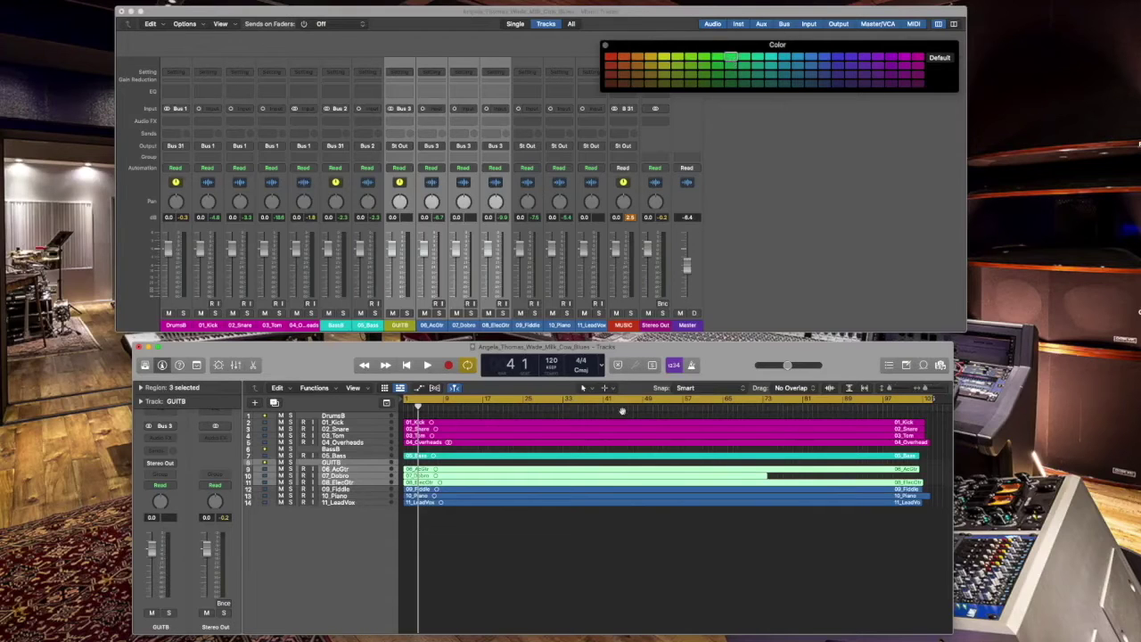
{"action": "left_click_drag", "start_coordinate": [401, 327], "coordinate": [495, 327]}
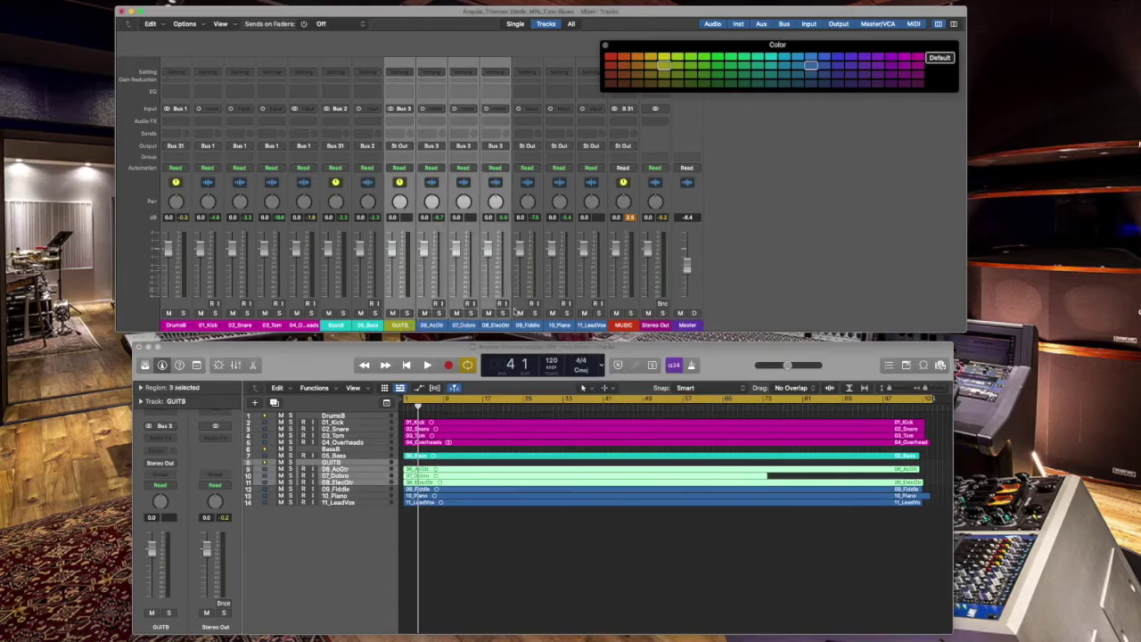
{"action": "left_click", "coordinate": [719, 59]}
{"action": "left_click", "coordinate": [729, 58]}
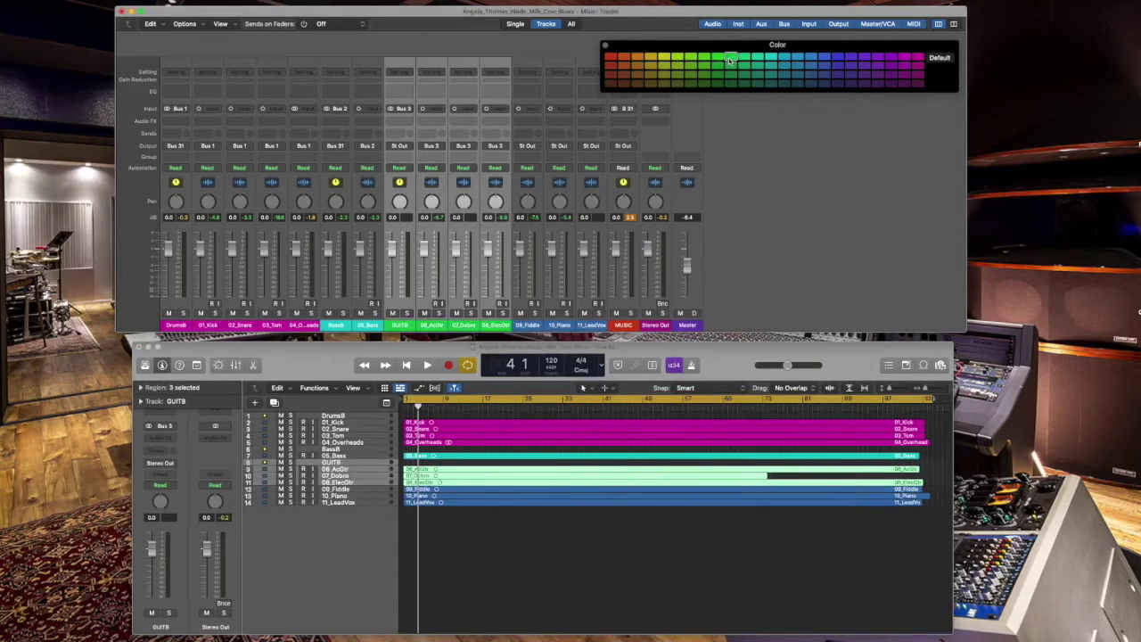
{"action": "left_click", "coordinate": [487, 477]}
{"action": "left_click", "coordinate": [491, 595]}
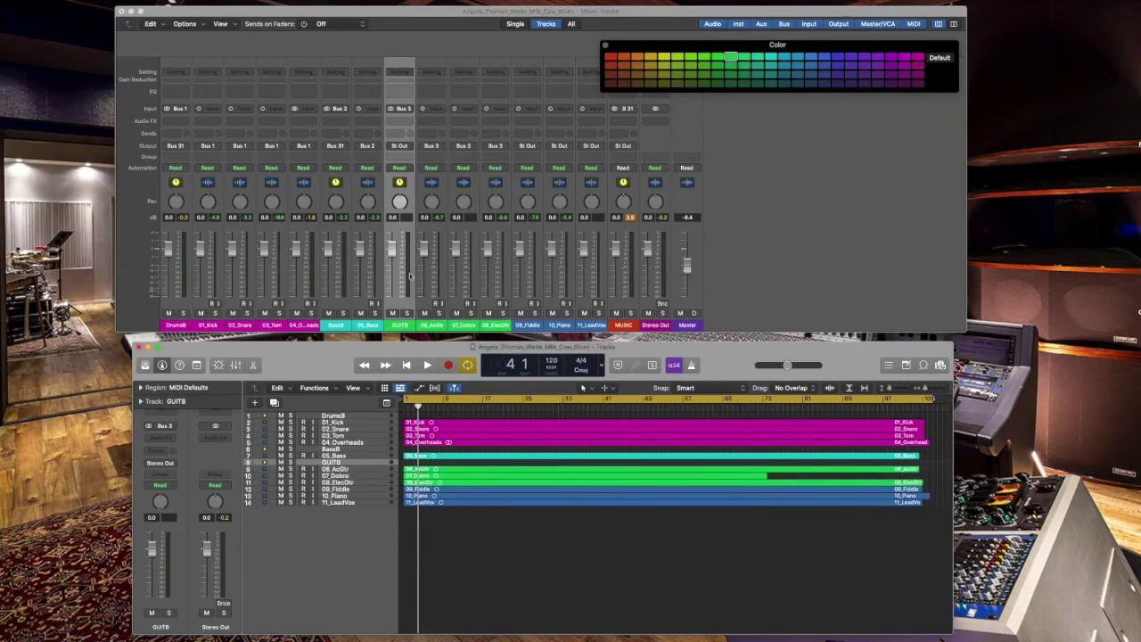
Route the GUITB output to Bus 31, the MUSIC bus
{"action": "left_click", "coordinate": [403, 145]}
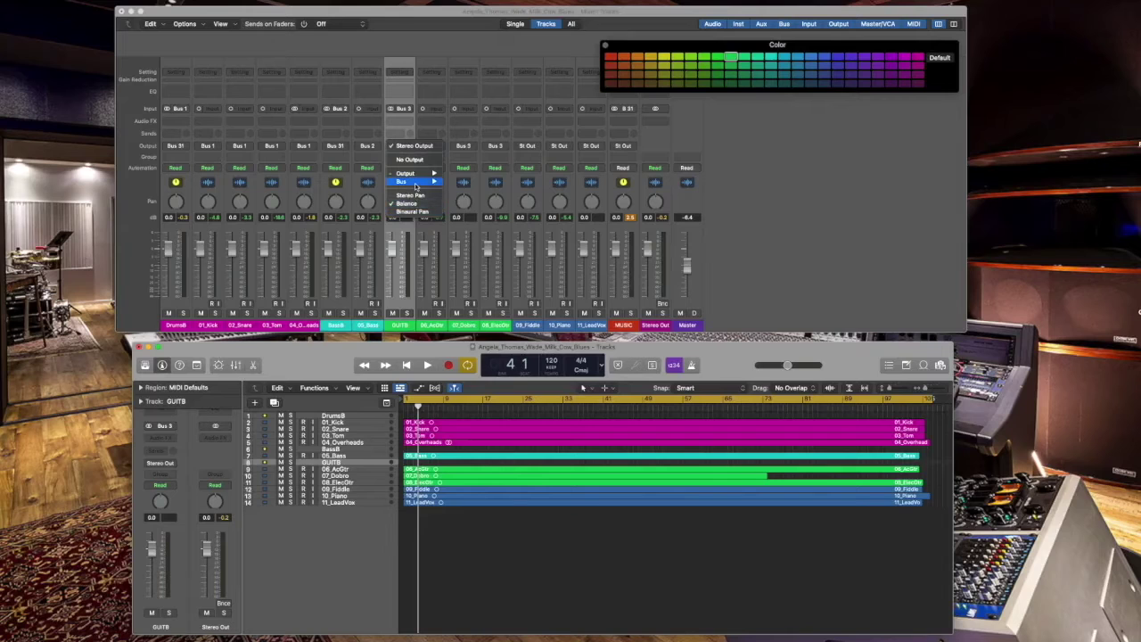
{"action": "mouse_move", "coordinate": [415, 183]}
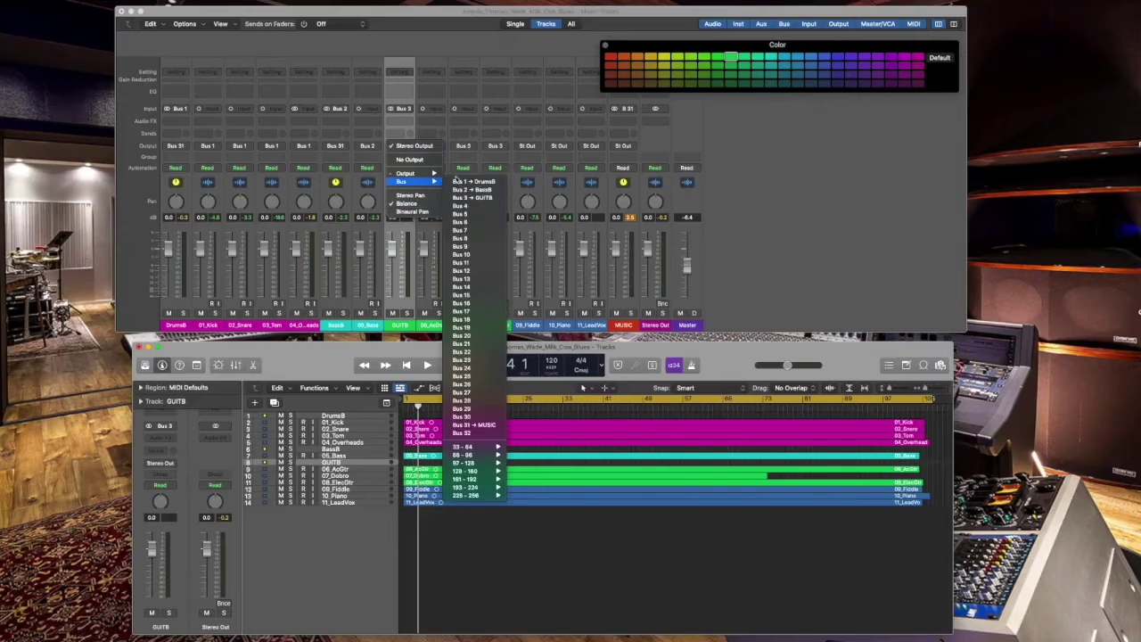
{"action": "left_click", "coordinate": [475, 424]}
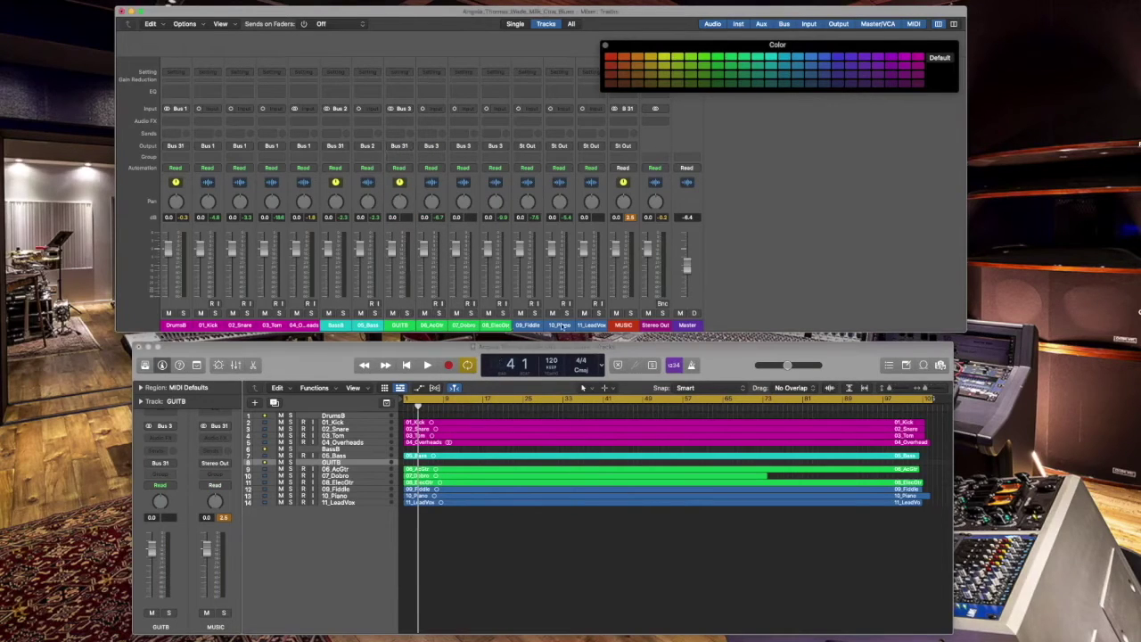
Route the 09_Fiddle output on its own to Bus 4
{"action": "left_click_drag", "start_coordinate": [556, 329], "coordinate": [536, 331]}
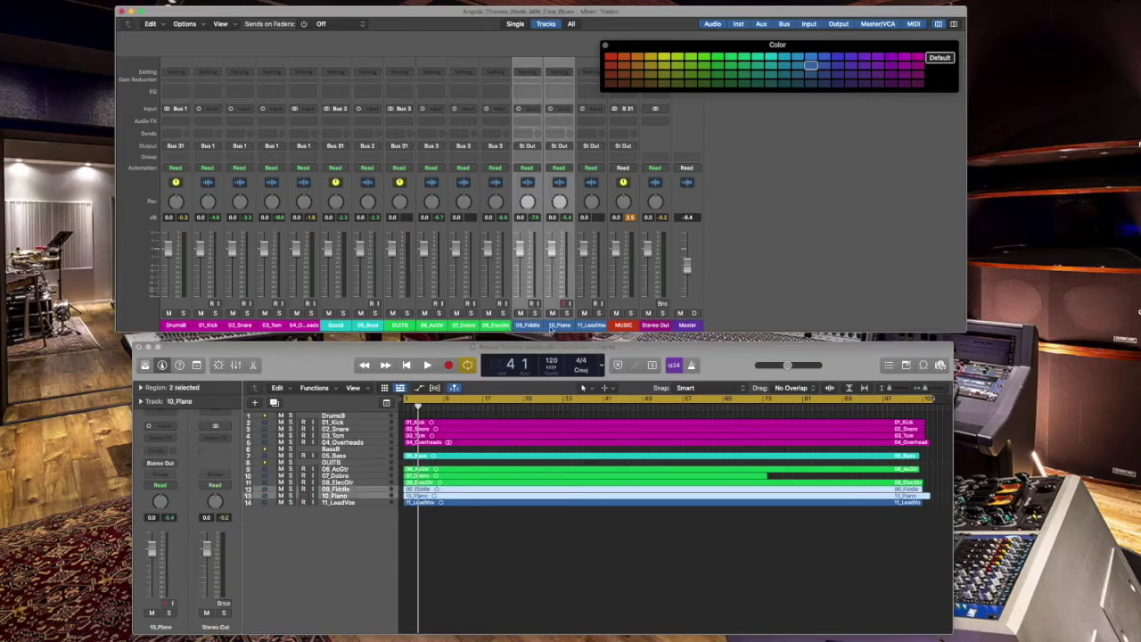
{"action": "left_click", "coordinate": [766, 258]}
{"action": "left_click", "coordinate": [532, 308]}
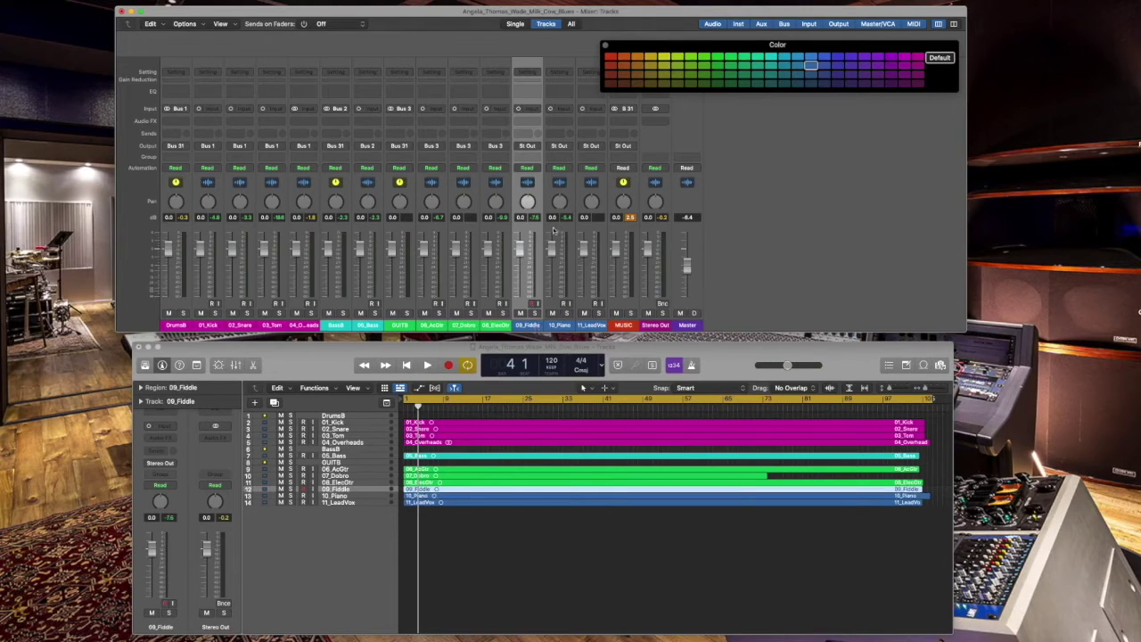
{"action": "left_click", "coordinate": [526, 147]}
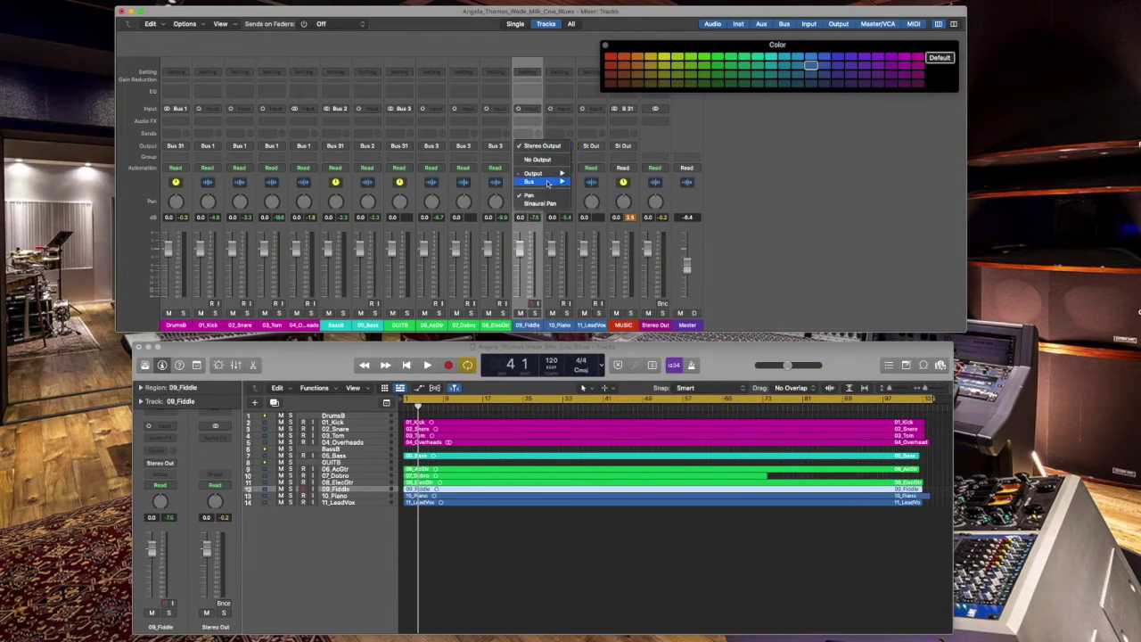
{"action": "mouse_move", "coordinate": [560, 182]}
{"action": "left_click", "coordinate": [611, 205]}
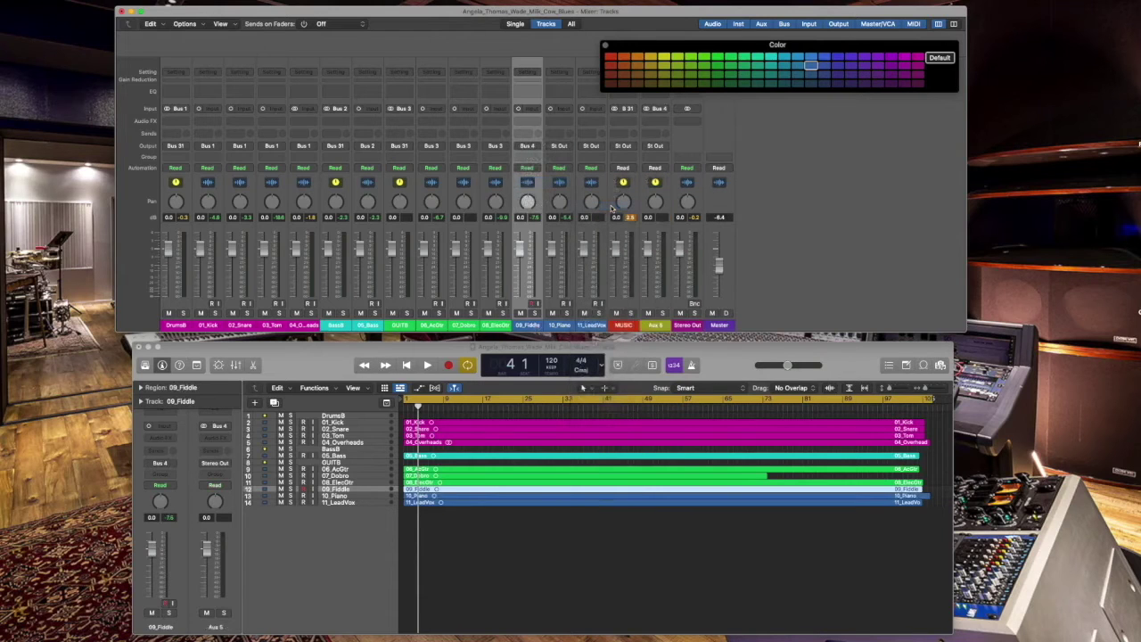
Rename the new aux channel fed by Bus 4 as StringsB
{"action": "left_click", "coordinate": [661, 326]}
{"action": "double_click", "coordinate": [660, 325]}
{"action": "type", "text": "St"}
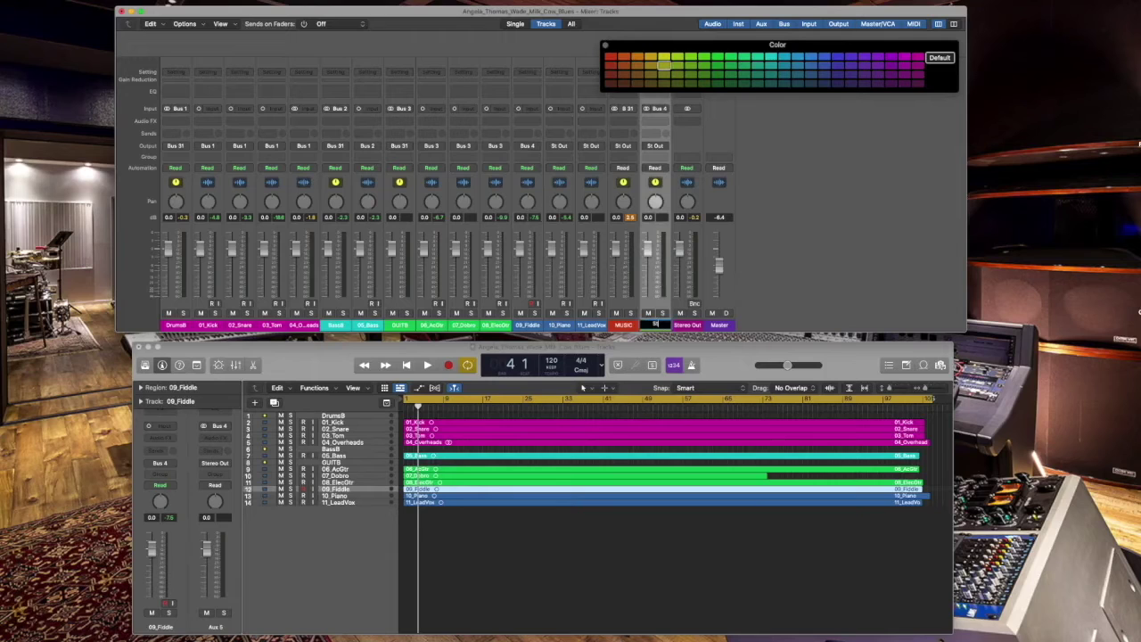
{"action": "type", "text": "ringsB"}
{"action": "key", "text": "Return"}
Create a track for the StringsB channel and move it above 09_Fiddle in the track list
{"action": "right_click", "coordinate": [656, 326]}
{"action": "left_click", "coordinate": [674, 327]}
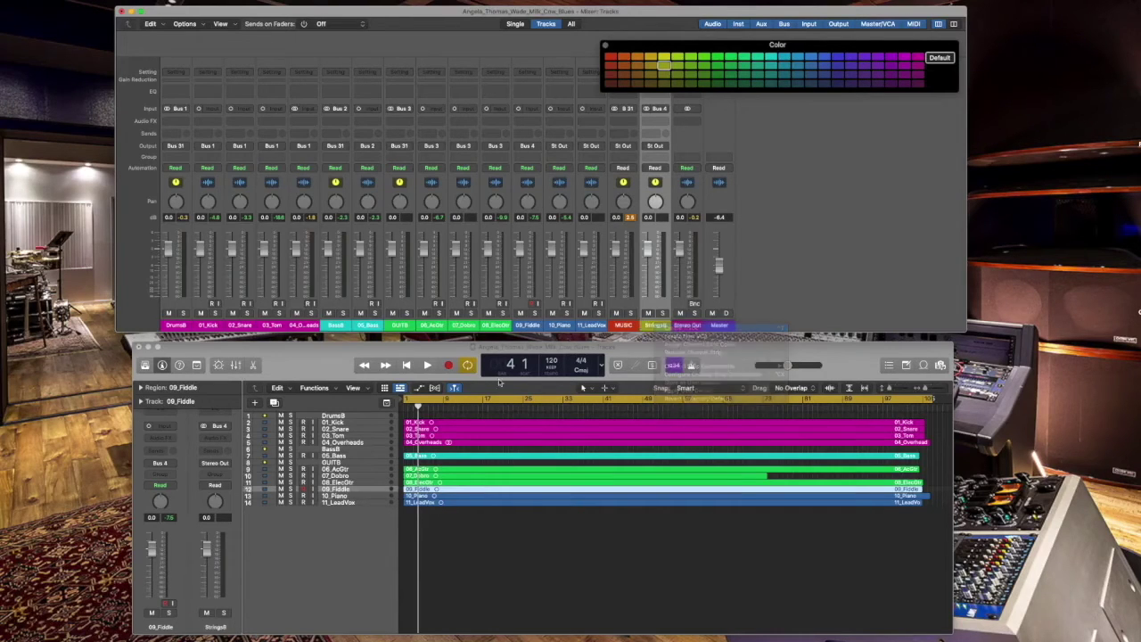
{"action": "left_click_drag", "start_coordinate": [343, 495], "coordinate": [377, 479]}
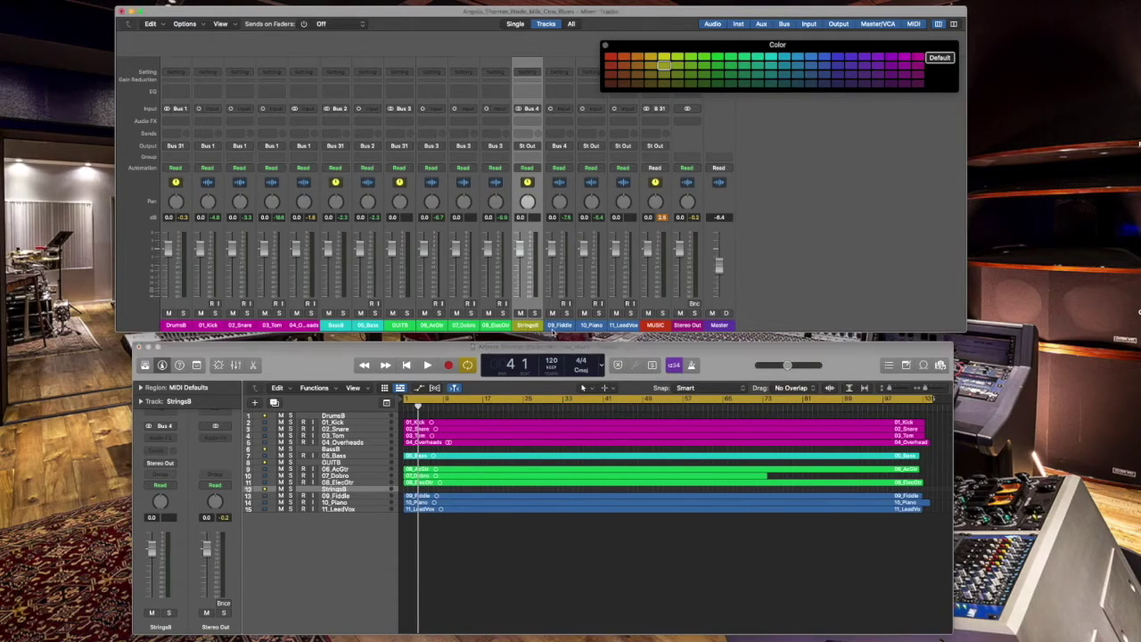
Color the StringsB and 09_Fiddle channel strips and the 09_Fiddle region bright yellow
{"action": "key", "text": "Down"}
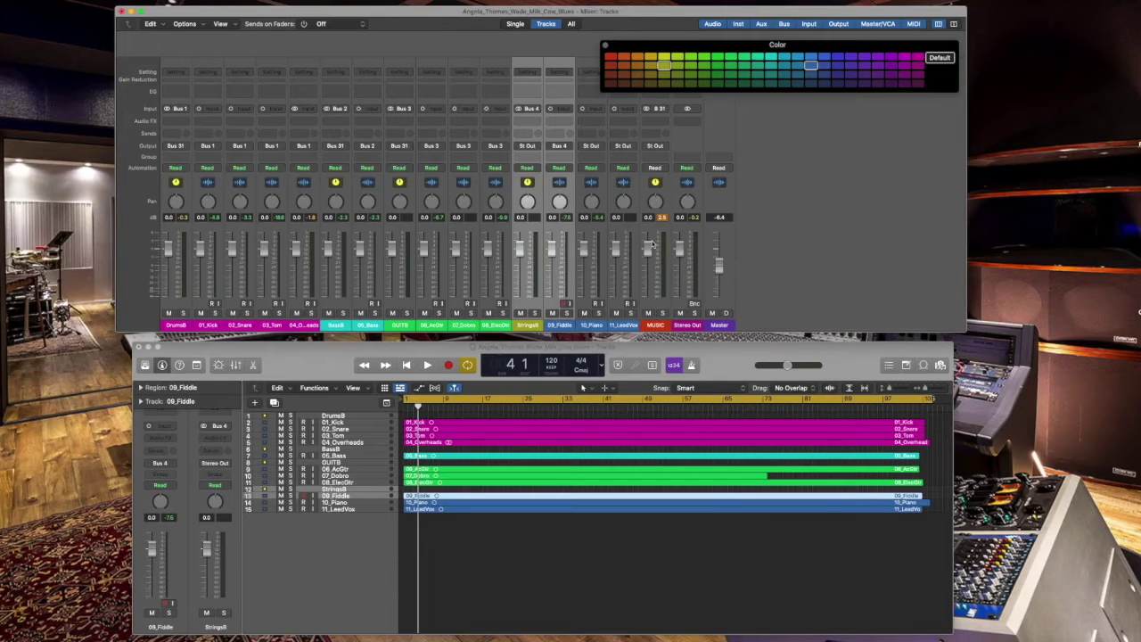
{"action": "left_click", "coordinate": [665, 58]}
{"action": "left_click", "coordinate": [443, 488]}
{"action": "left_click", "coordinate": [438, 496]}
{"action": "left_click", "coordinate": [663, 57]}
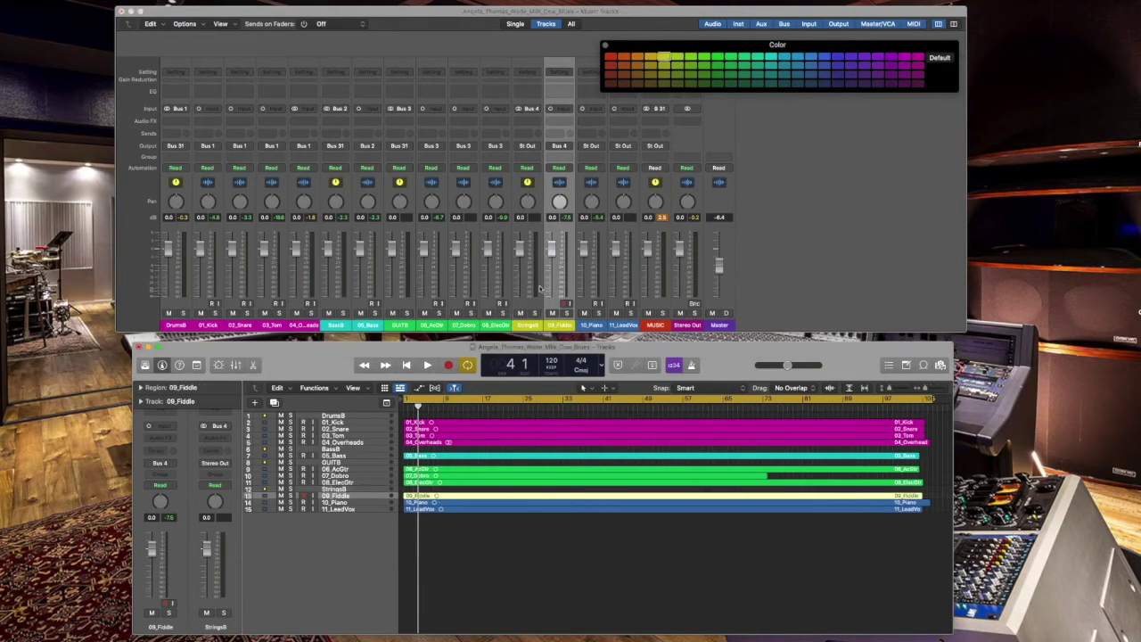
Route the StringsB output to Bus 31, the MUSIC bus
{"action": "left_click", "coordinate": [528, 147]}
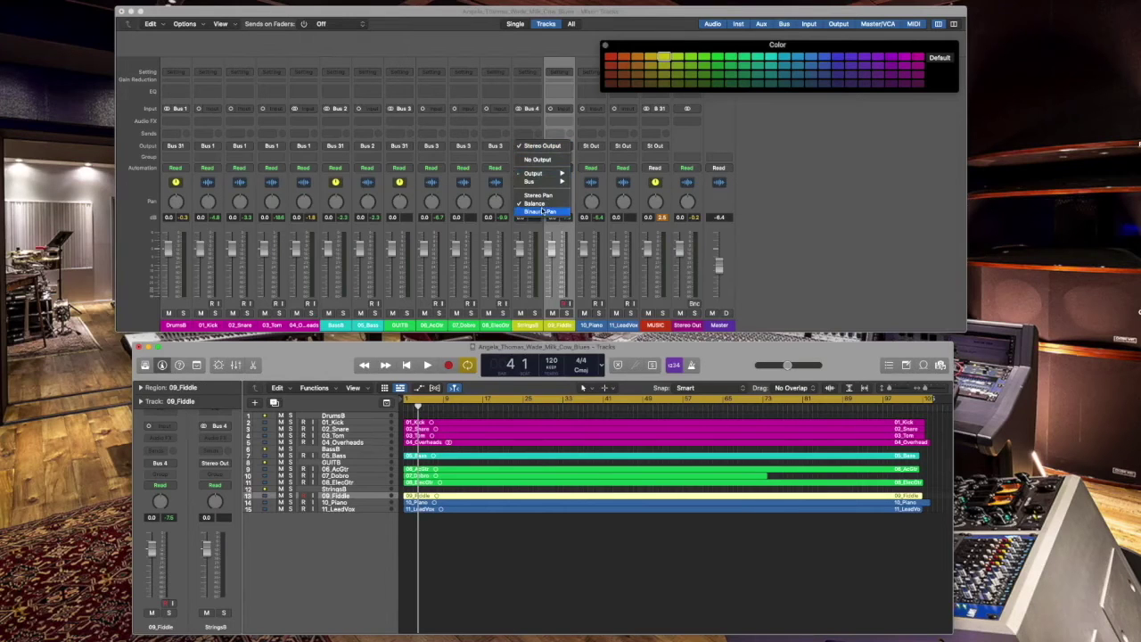
{"action": "mouse_move", "coordinate": [541, 182]}
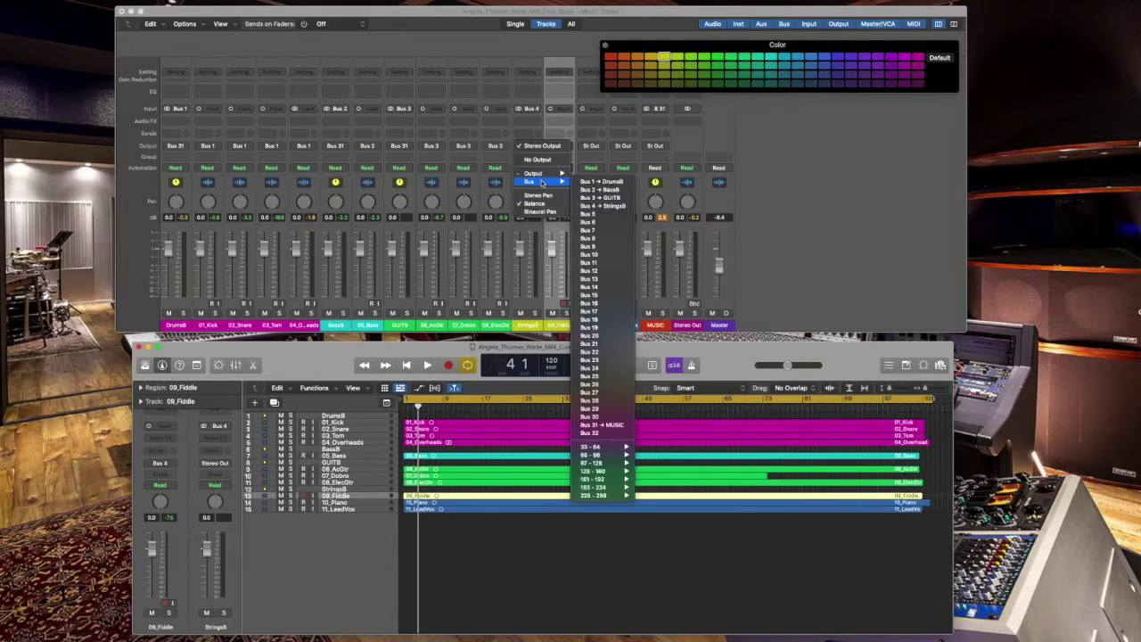
{"action": "left_click", "coordinate": [602, 205]}
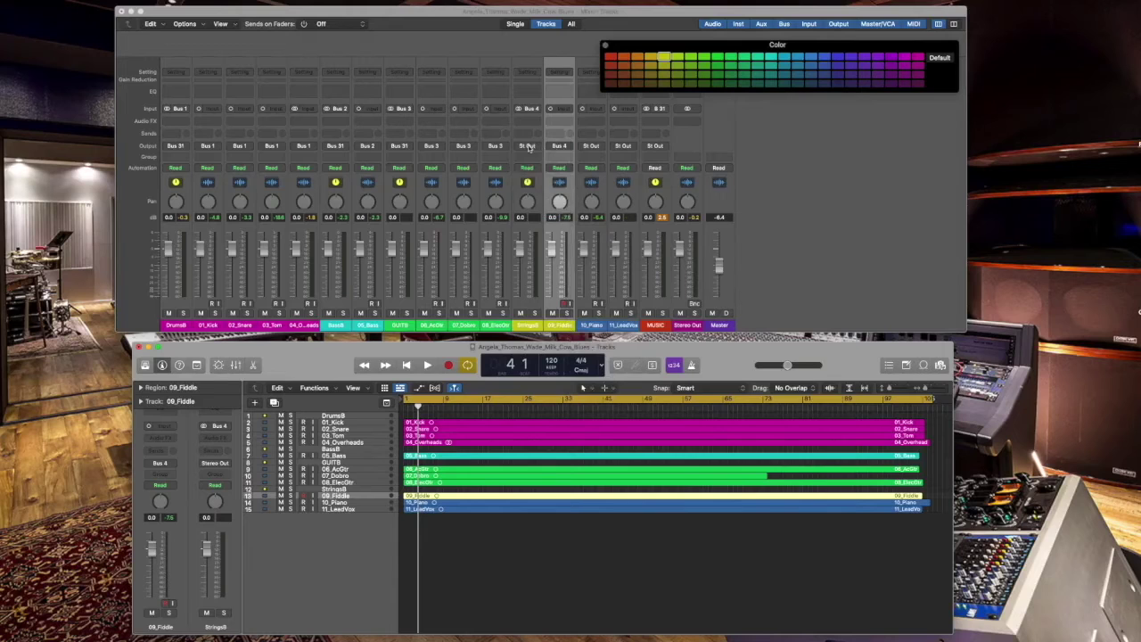
{"action": "left_click", "coordinate": [529, 148]}
{"action": "mouse_move", "coordinate": [539, 182]}
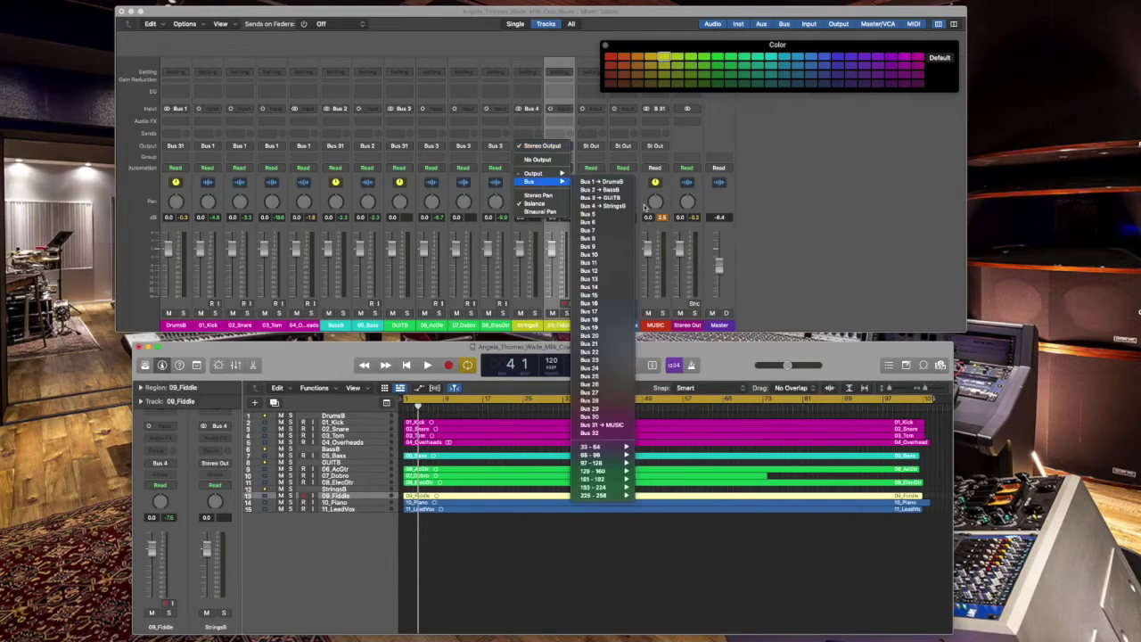
{"action": "left_click", "coordinate": [602, 425]}
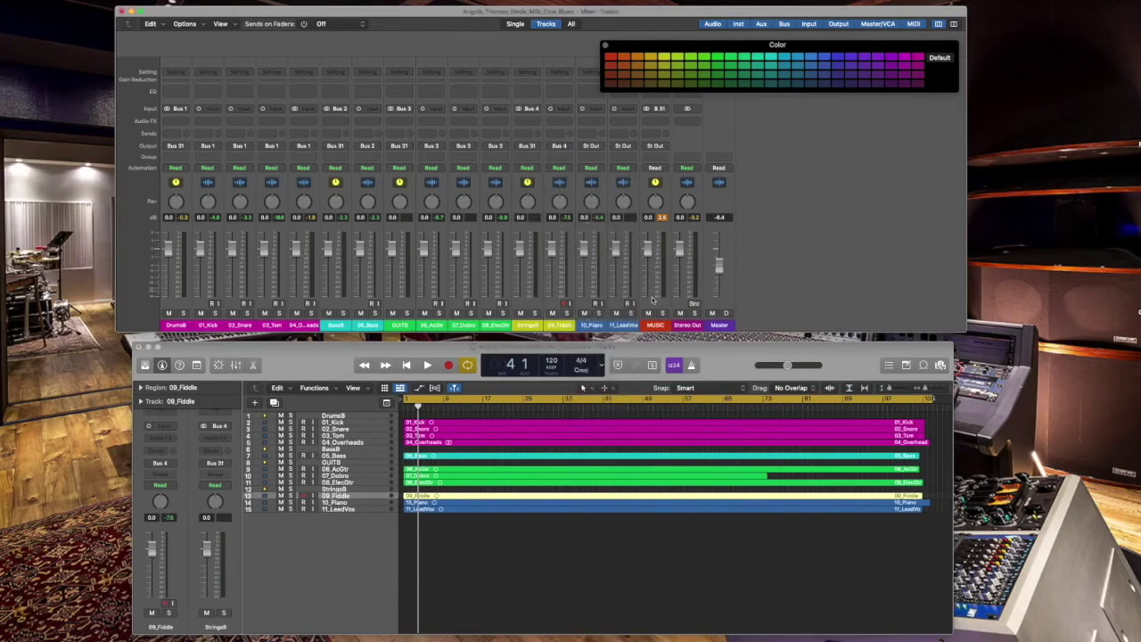
Color the 10_Piano channel strip and its region golden yellow
{"action": "left_click", "coordinate": [598, 326]}
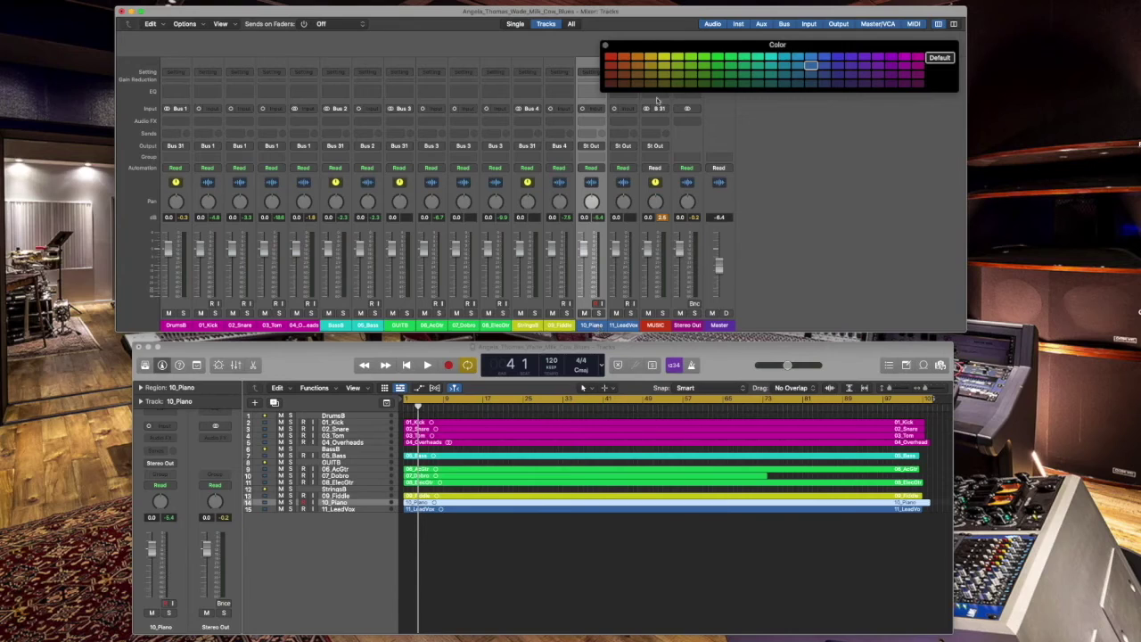
{"action": "left_click", "coordinate": [654, 59]}
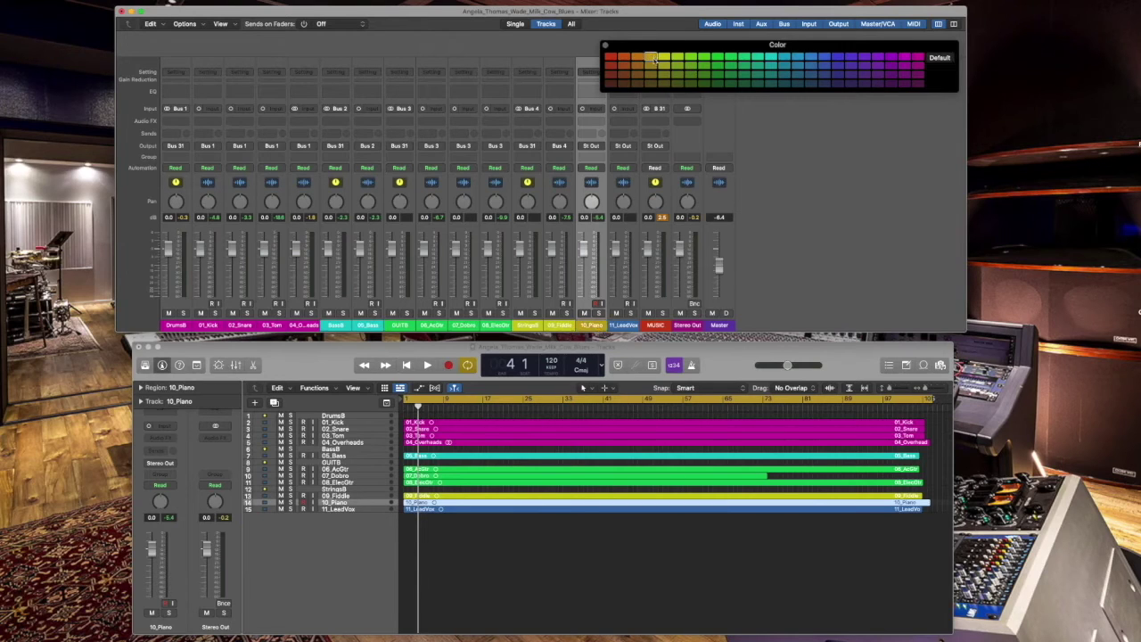
{"action": "left_click", "coordinate": [530, 560]}
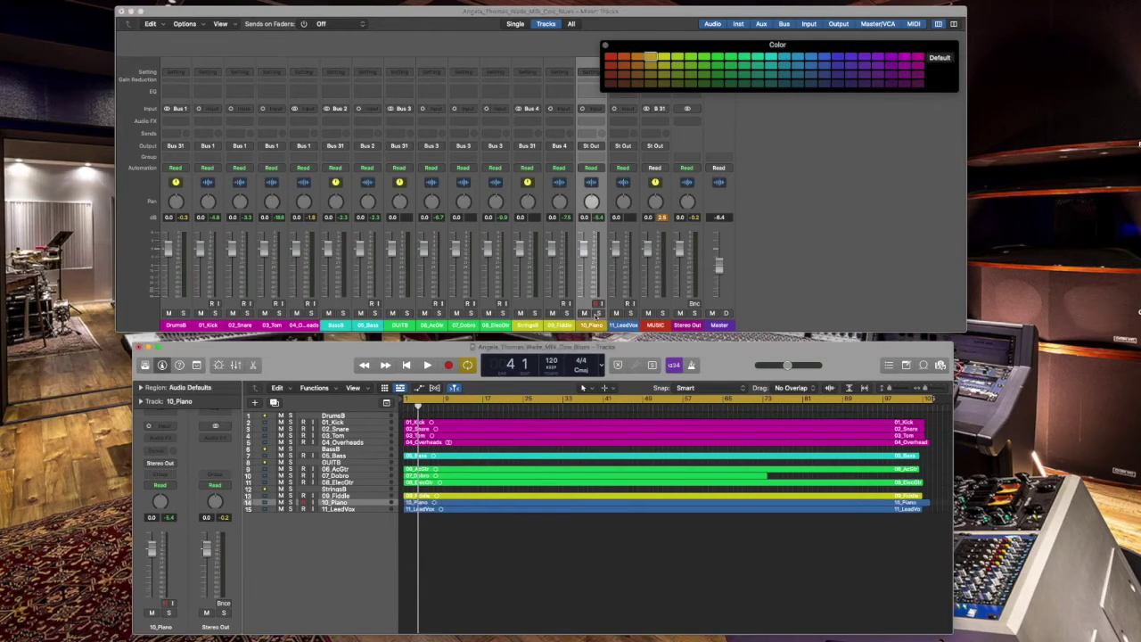
{"action": "left_click", "coordinate": [491, 501]}
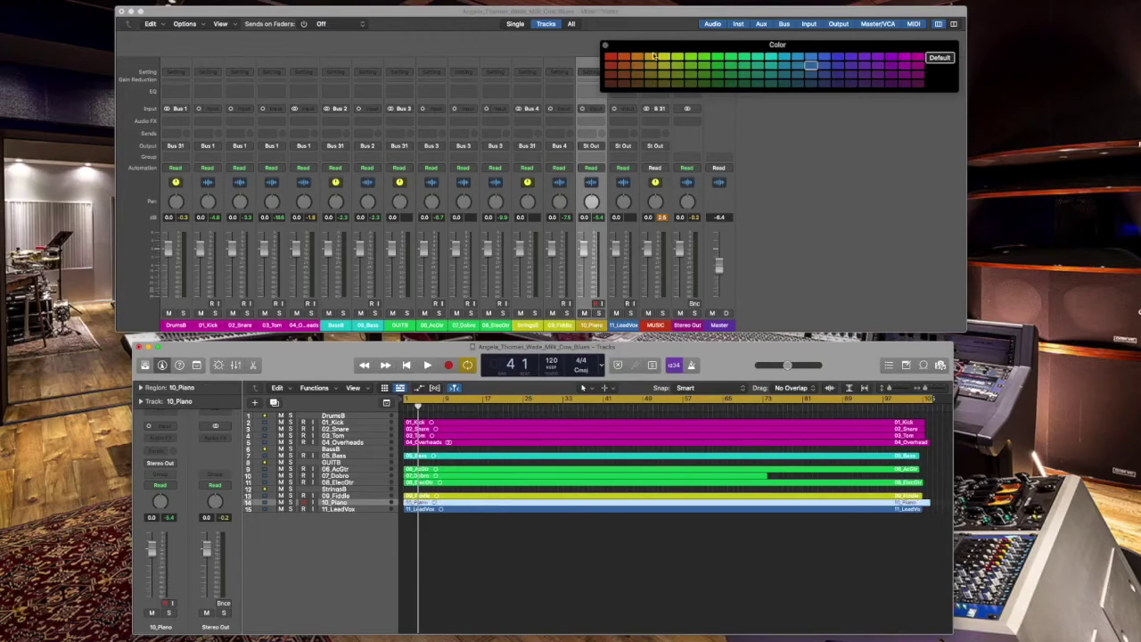
{"action": "left_click", "coordinate": [654, 57]}
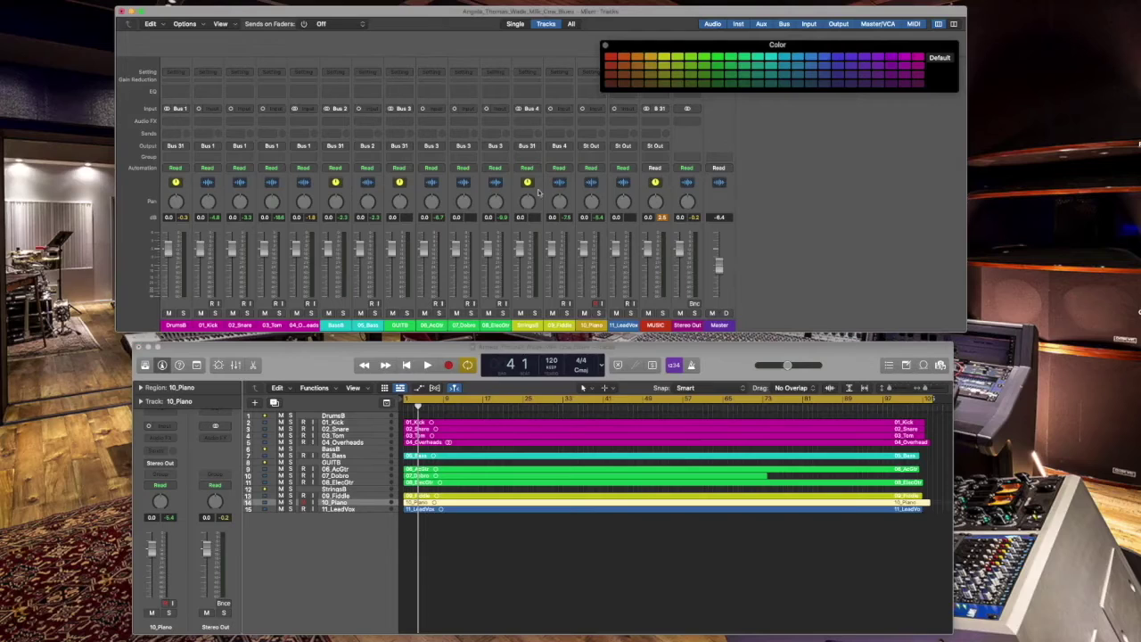
Route the 10_Piano output to Bus 5 and name the new aux channel KeysB
{"action": "left_click", "coordinate": [591, 145]}
{"action": "mouse_move", "coordinate": [634, 183]}
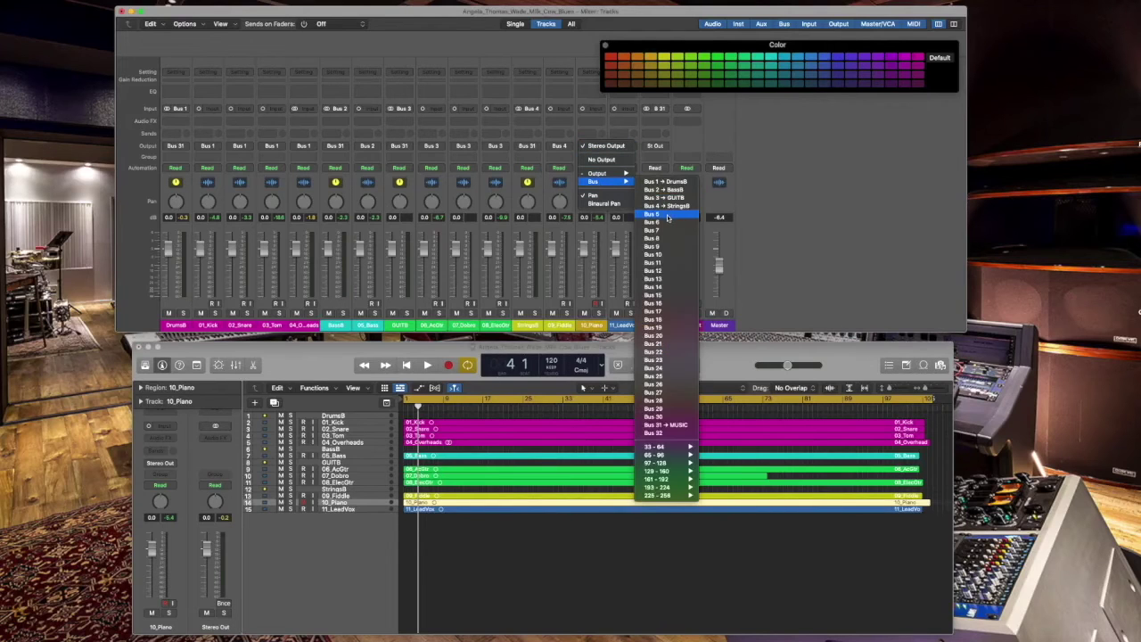
{"action": "left_click", "coordinate": [651, 214]}
{"action": "double_click", "coordinate": [688, 325]}
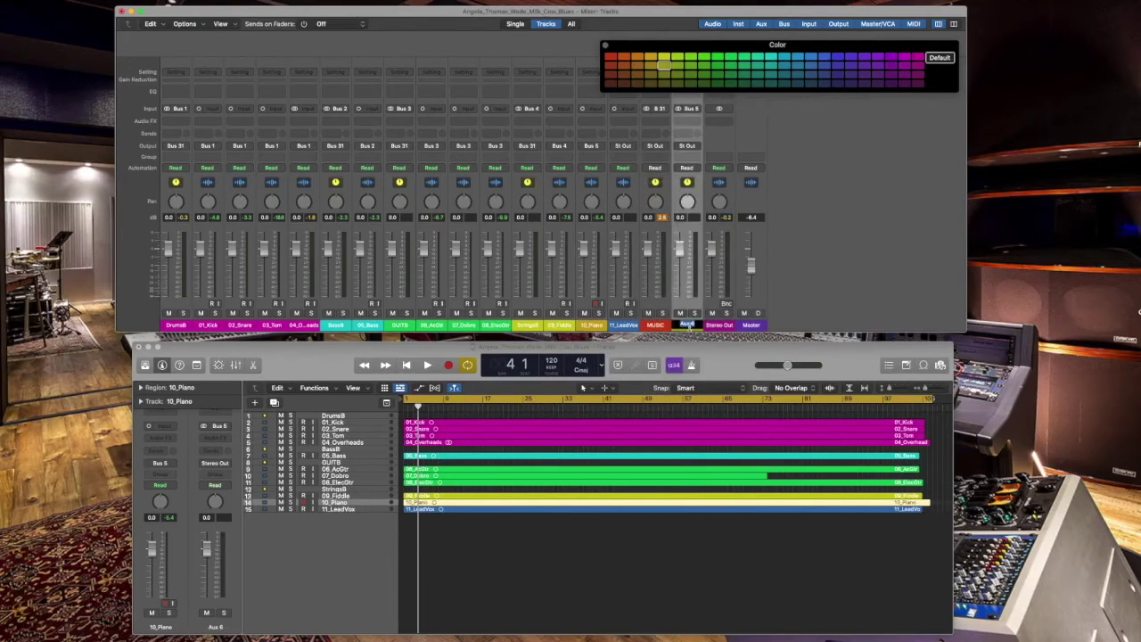
{"action": "type", "text": "KeysB"}
{"action": "key", "text": "Return"}
Create a track for the KeysB channel and move it above 10_Piano in the track list
{"action": "right_click", "coordinate": [697, 326]}
{"action": "left_click", "coordinate": [713, 332]}
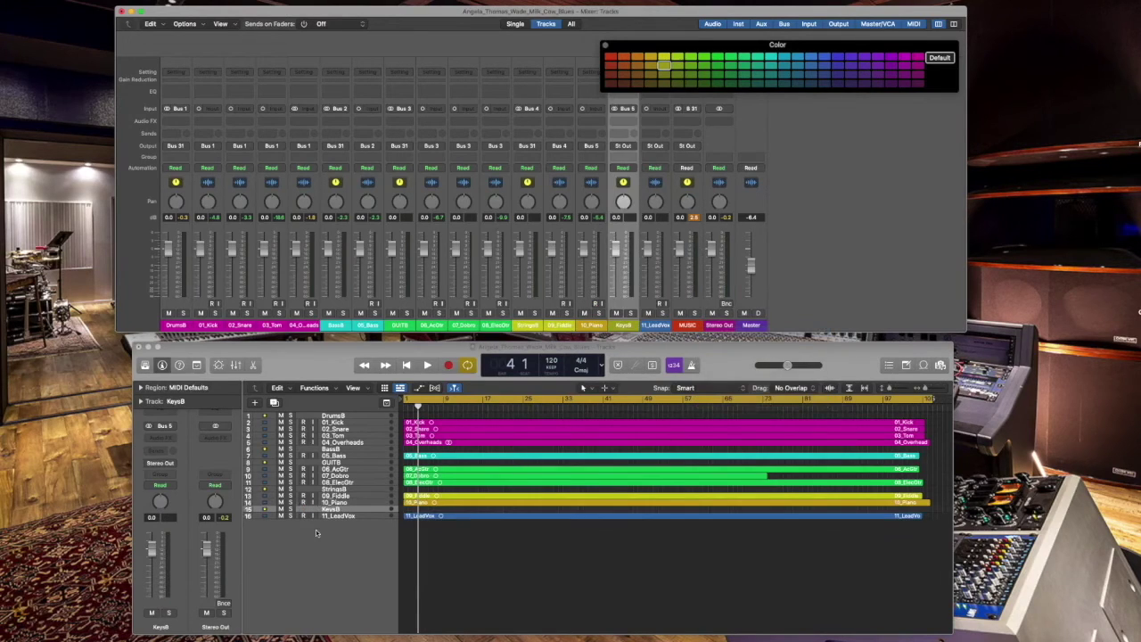
{"action": "left_click_drag", "start_coordinate": [332, 509], "coordinate": [333, 501]}
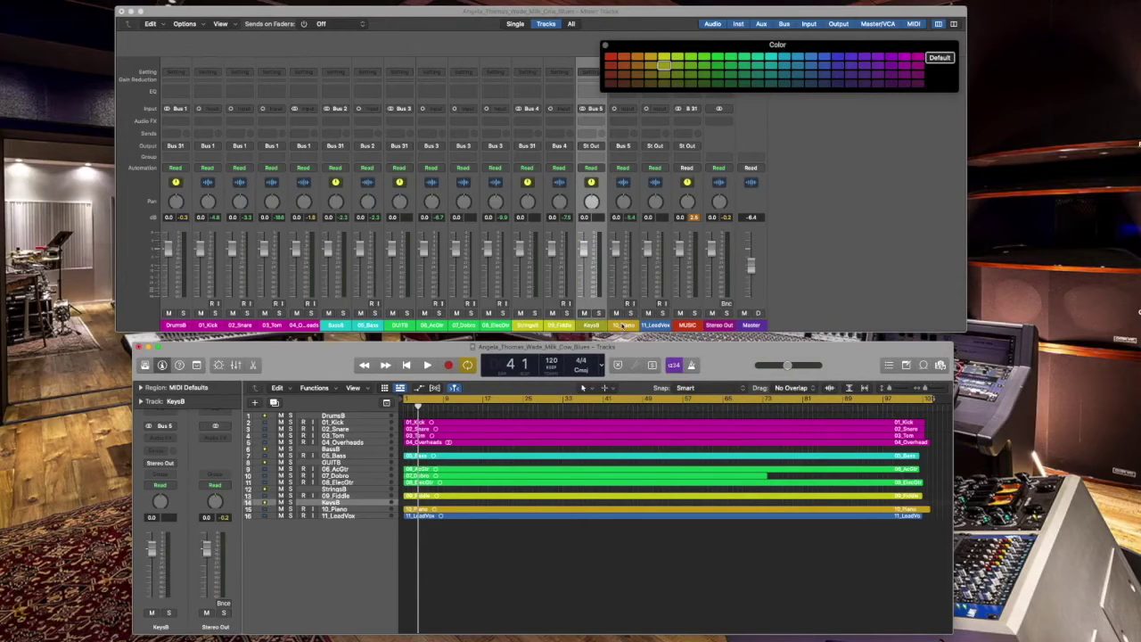
Color the KeysB channel strip golden yellow, matching the 10_Piano strip
{"action": "left_click", "coordinate": [621, 324]}
{"action": "left_click", "coordinate": [651, 60]}
{"action": "left_click", "coordinate": [797, 283]}
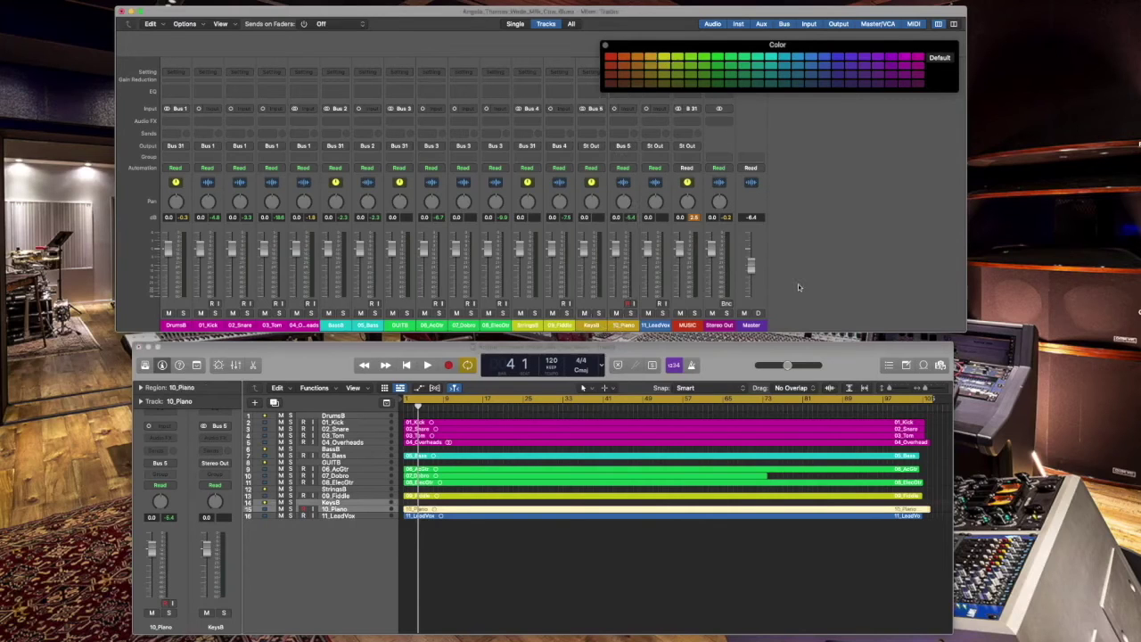
Color the 11_LeadVox channel strip and its region violet-blue
{"action": "left_click", "coordinate": [658, 325]}
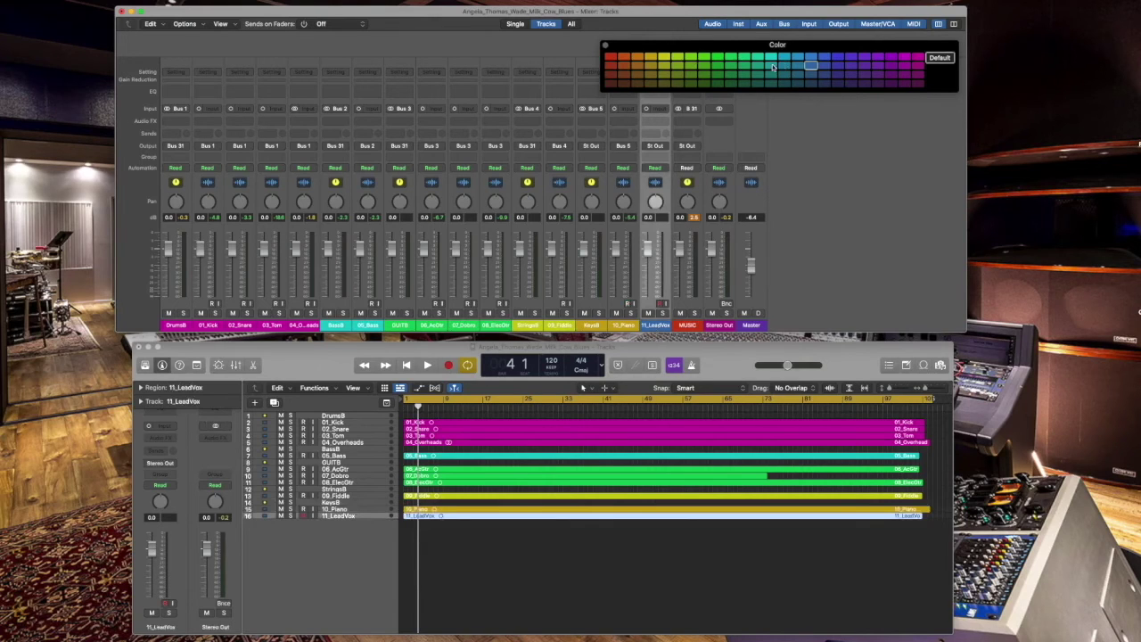
{"action": "left_click", "coordinate": [838, 58]}
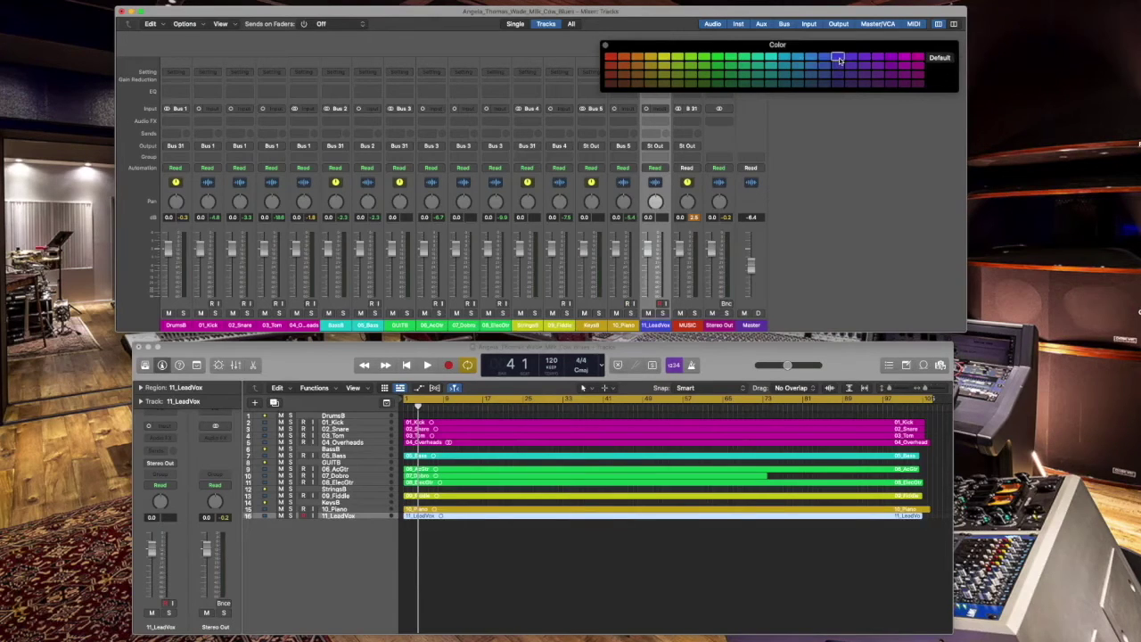
{"action": "left_click", "coordinate": [581, 550]}
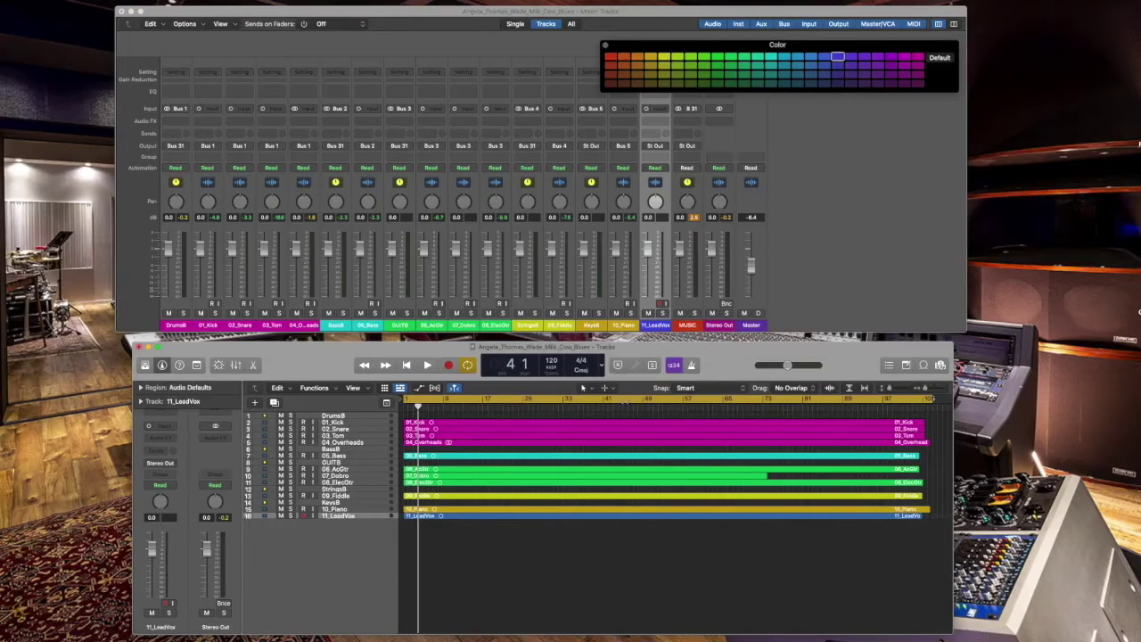
{"action": "left_click", "coordinate": [566, 518]}
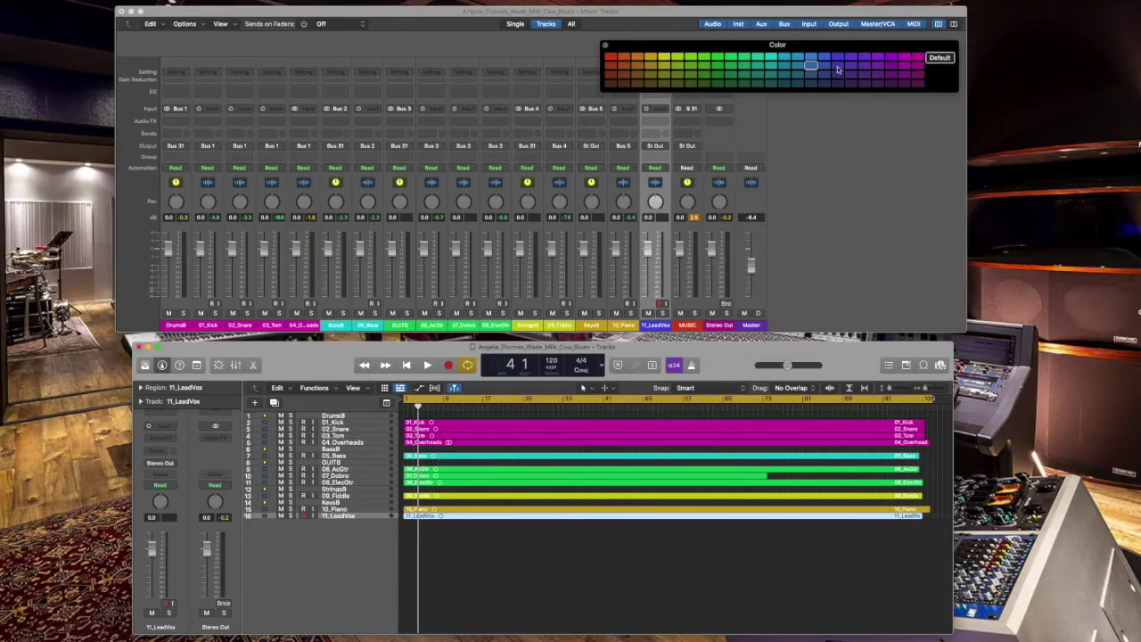
{"action": "left_click", "coordinate": [838, 58]}
{"action": "left_click", "coordinate": [477, 549]}
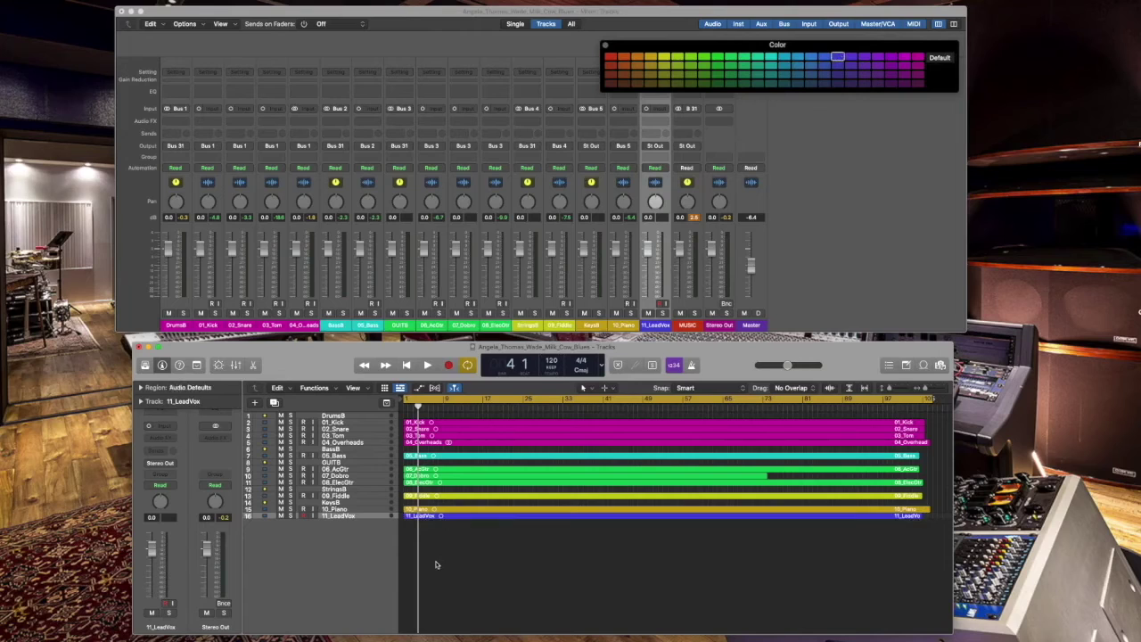
Route the 11_LeadVox output to Bus 6 and name the new aux channel VoxB
{"action": "left_click", "coordinate": [657, 146]}
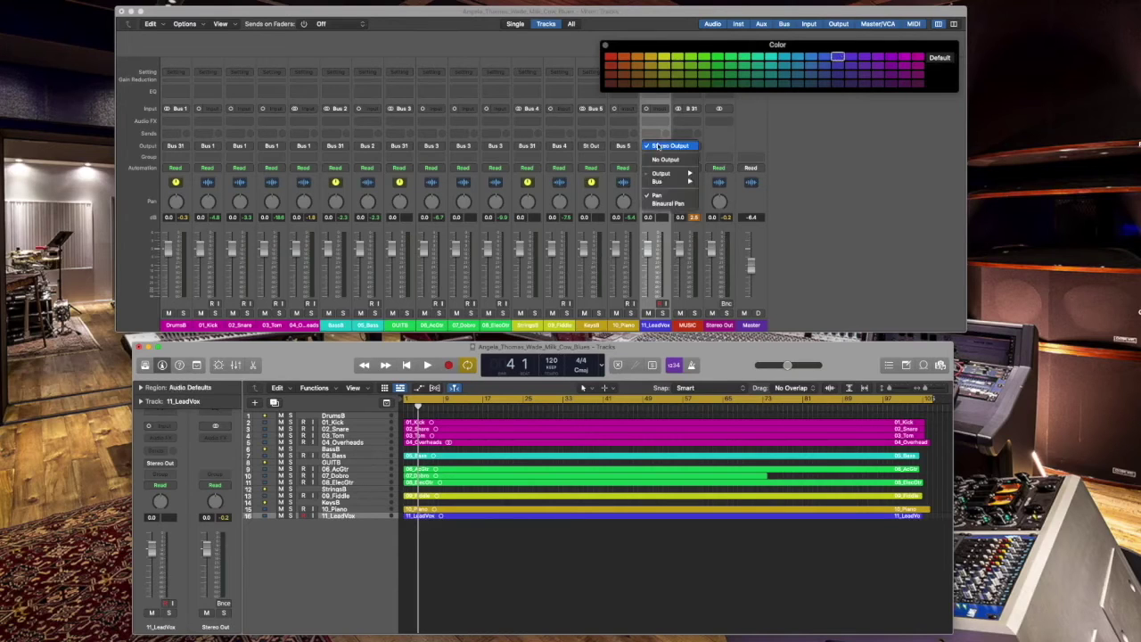
{"action": "mouse_move", "coordinate": [671, 184]}
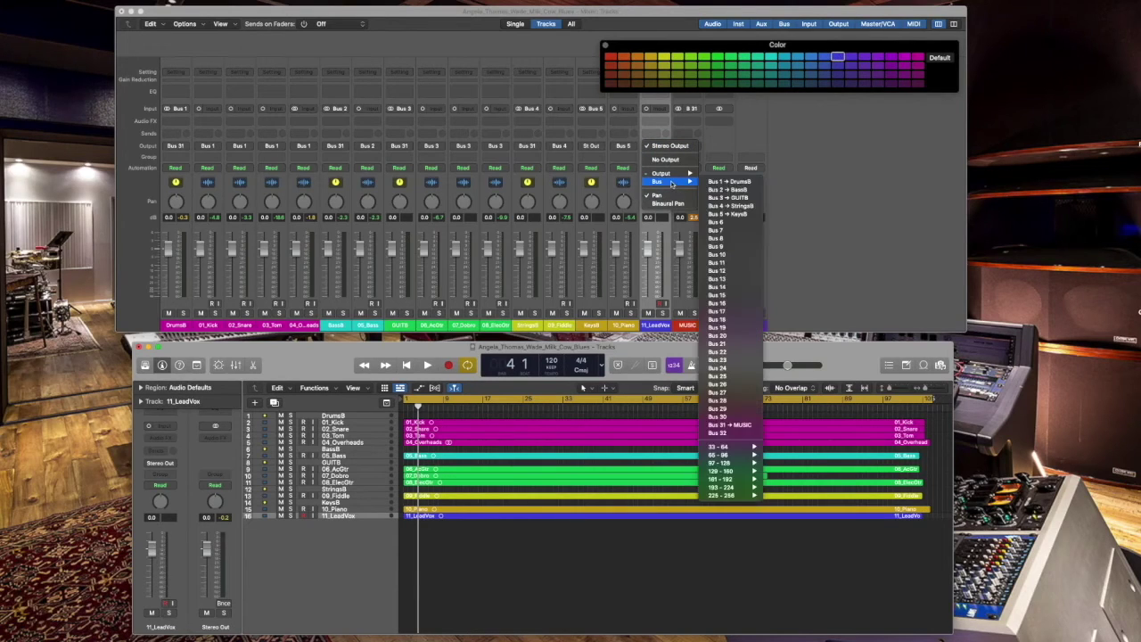
{"action": "left_click", "coordinate": [731, 222]}
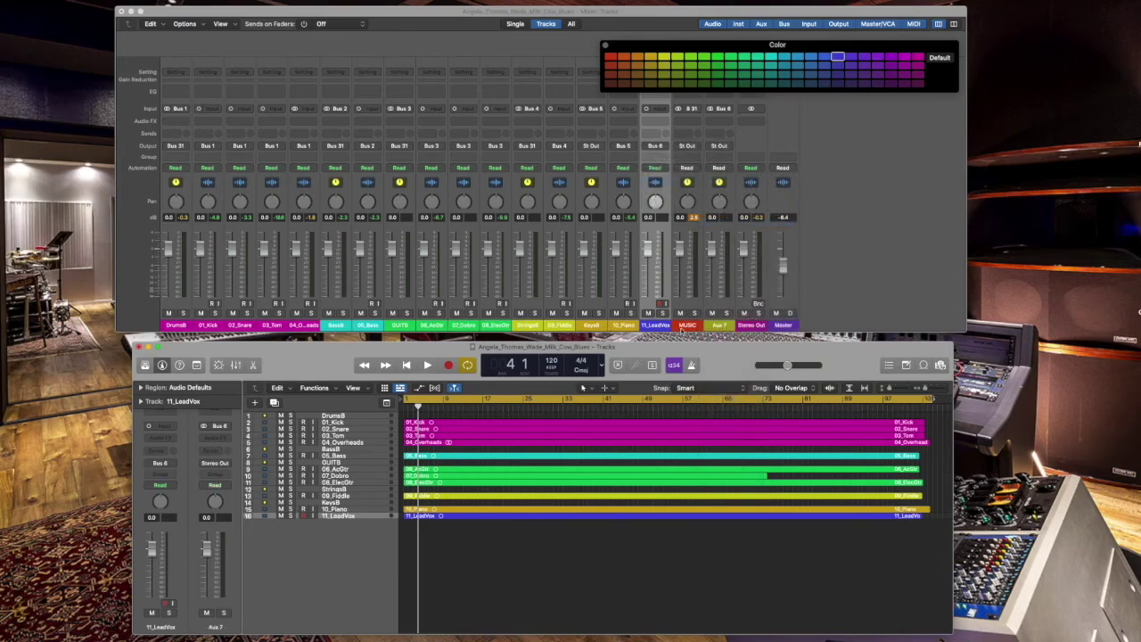
{"action": "left_click", "coordinate": [721, 325]}
{"action": "double_click", "coordinate": [719, 324]}
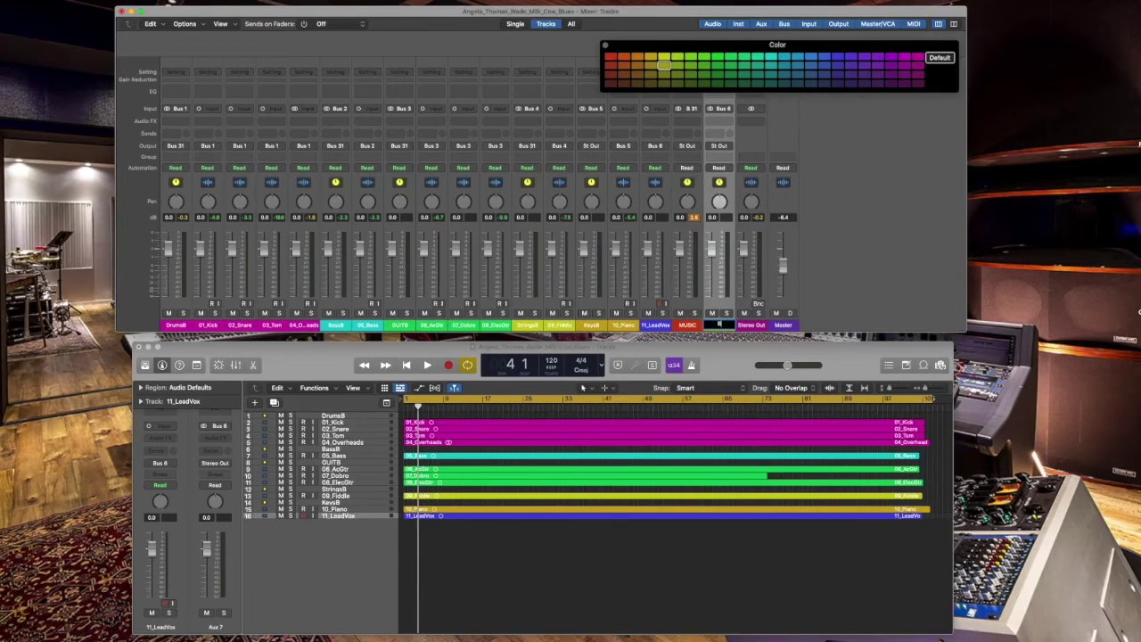
{"action": "key", "text": "Return"}
Create a track for the VoxB channel and move it above 11_LeadVox in the track list
{"action": "right_click", "coordinate": [716, 326]}
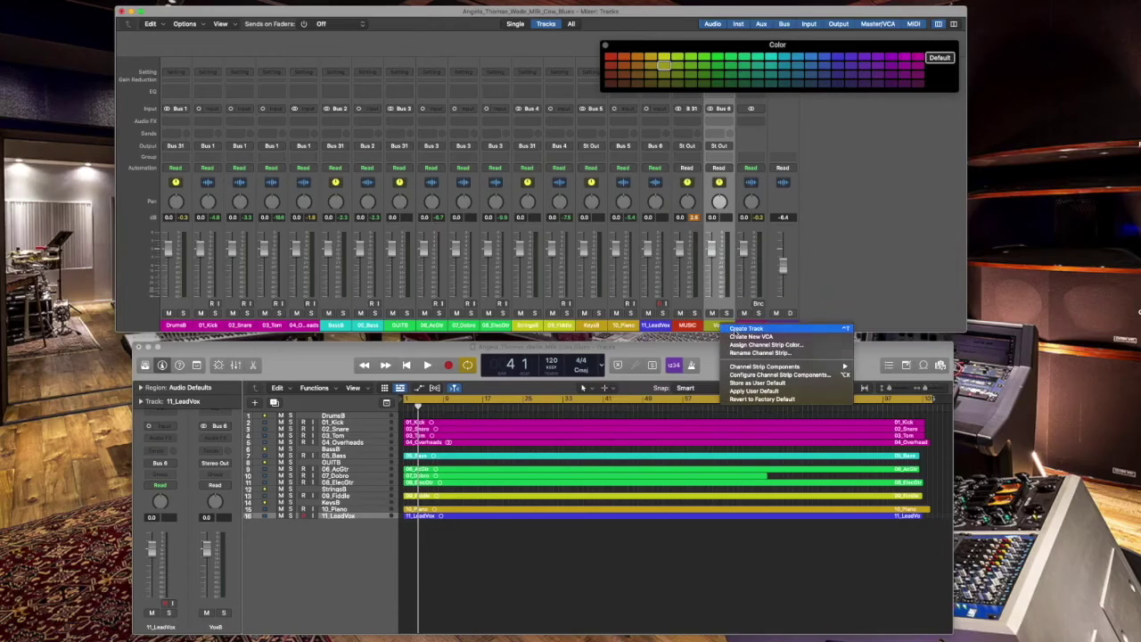
{"action": "left_click", "coordinate": [753, 327]}
{"action": "left_click_drag", "start_coordinate": [339, 526], "coordinate": [342, 515]}
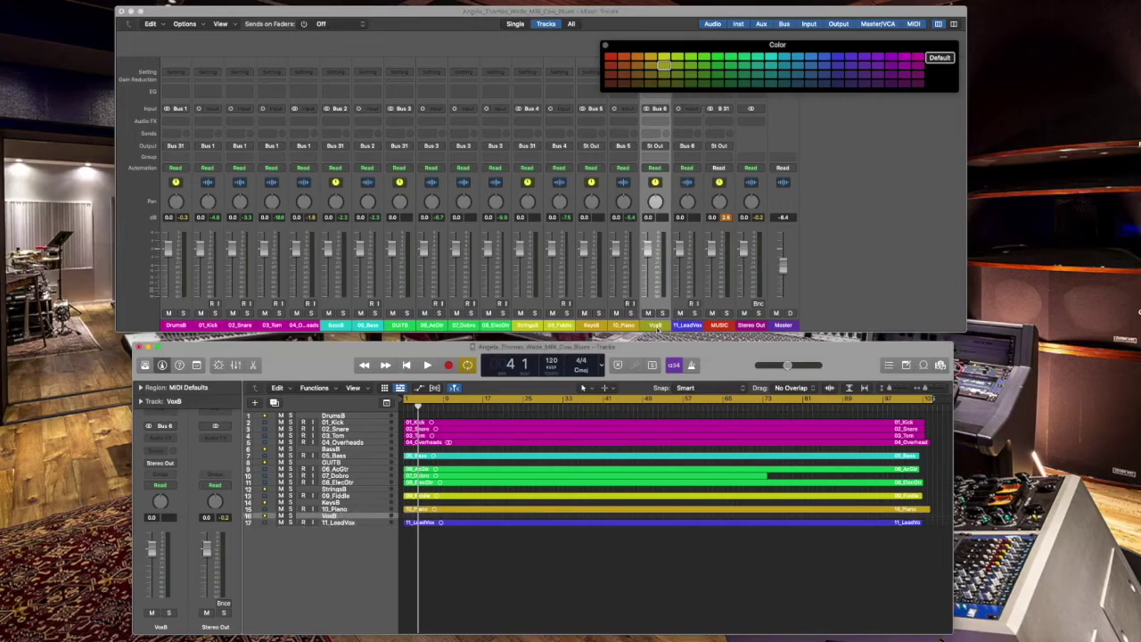
Color the VoxB channel strip violet-blue, matching the 11_LeadVox strip
{"action": "left_click", "coordinate": [685, 326]}
{"action": "left_click", "coordinate": [838, 56]}
{"action": "left_click", "coordinate": [819, 224]}
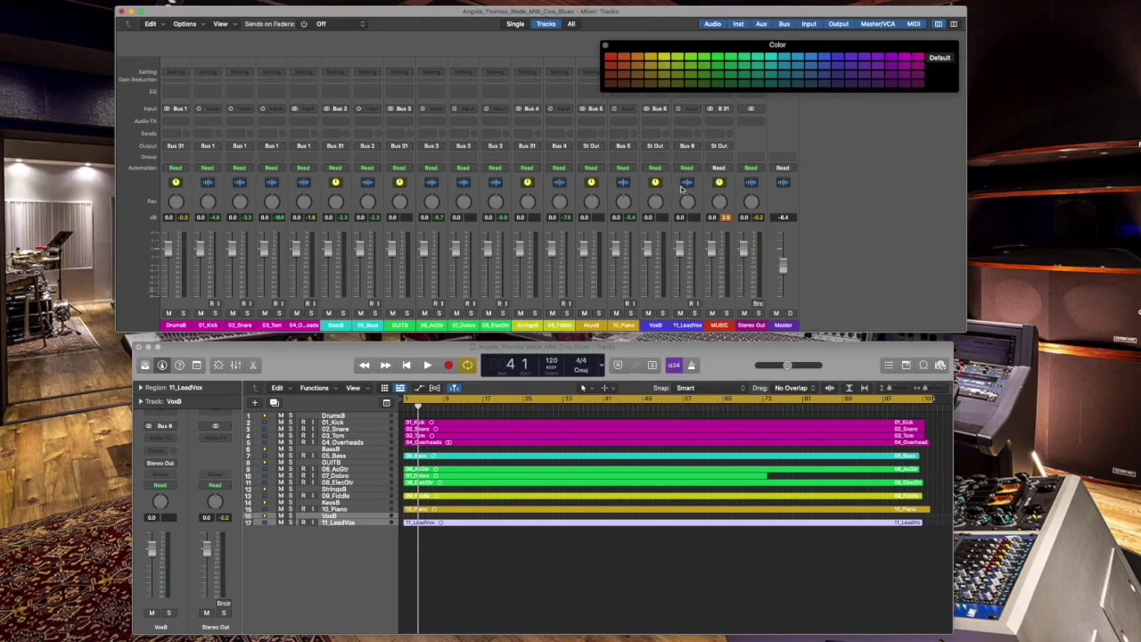
Route the VoxB output to the unused Bus 32 and name the new aux channel VOCAKS
{"action": "left_click", "coordinate": [656, 148]}
{"action": "mouse_move", "coordinate": [664, 181]}
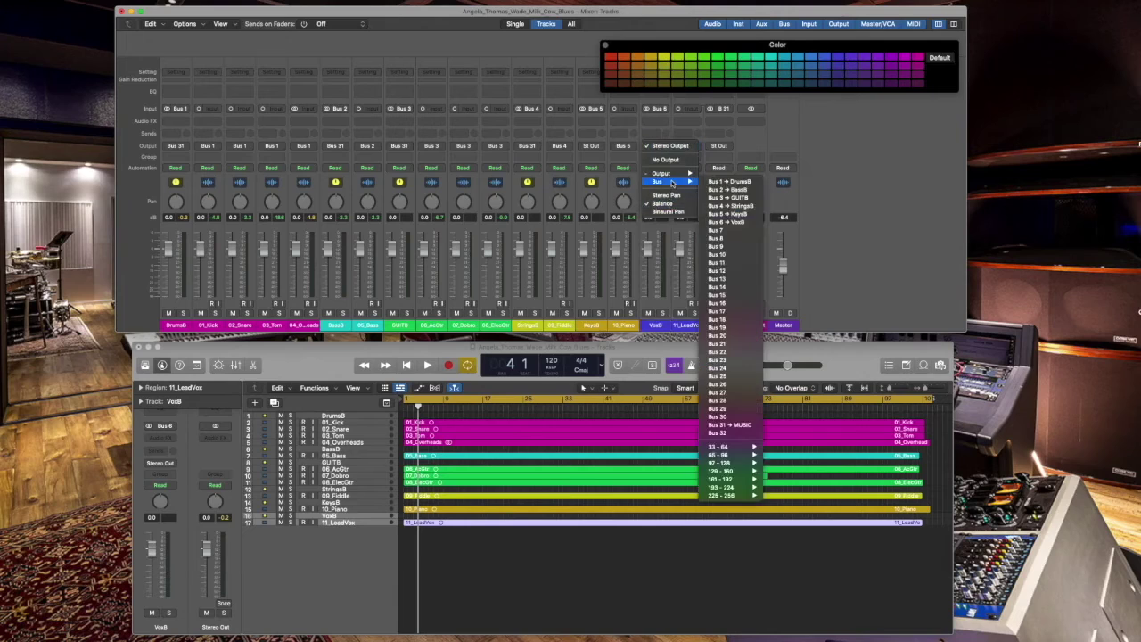
{"action": "left_click", "coordinate": [718, 433]}
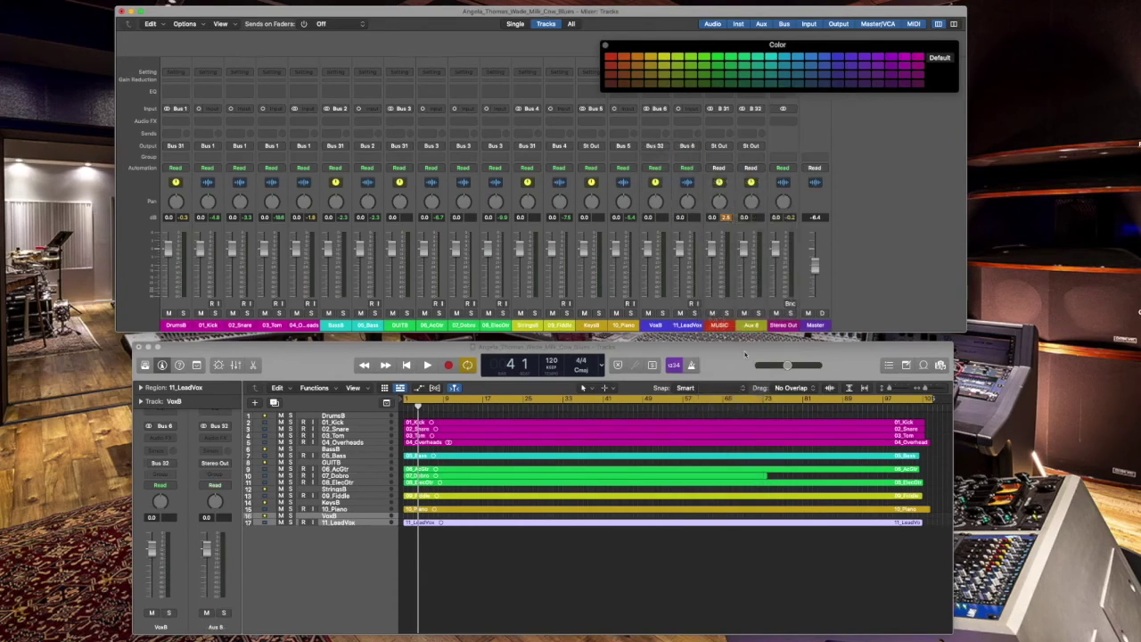
{"action": "left_click", "coordinate": [754, 324]}
{"action": "type", "text": "VOCALS"}
{"action": "key", "text": "Return"}
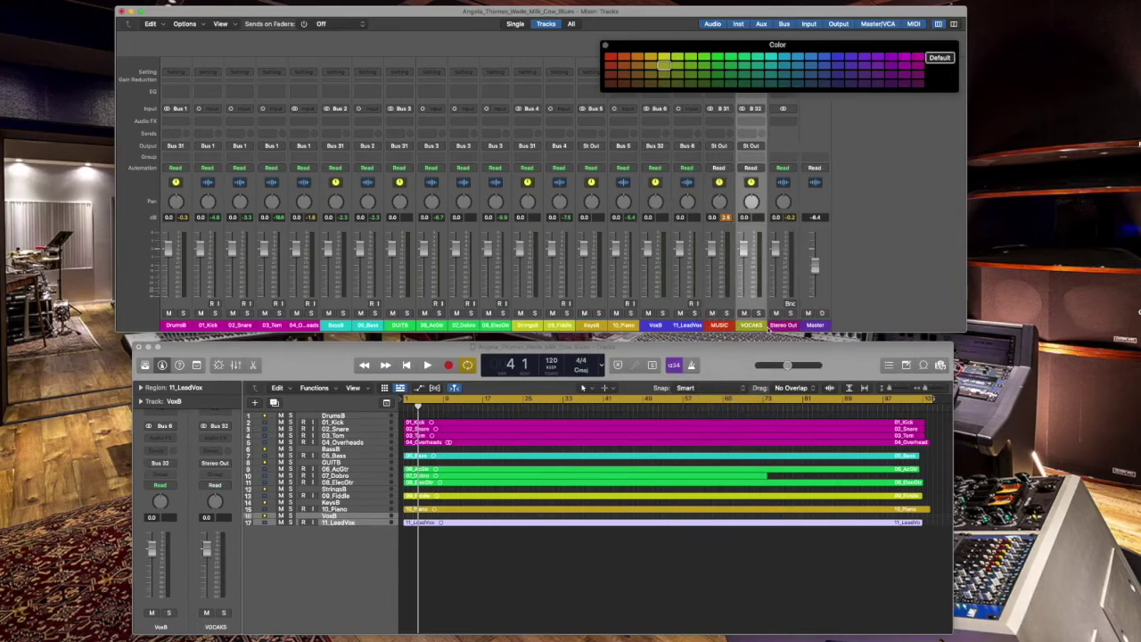
Color the channel strip fed by Bus 32 red, matching the MUSIC strip
{"action": "left_click", "coordinate": [818, 167]}
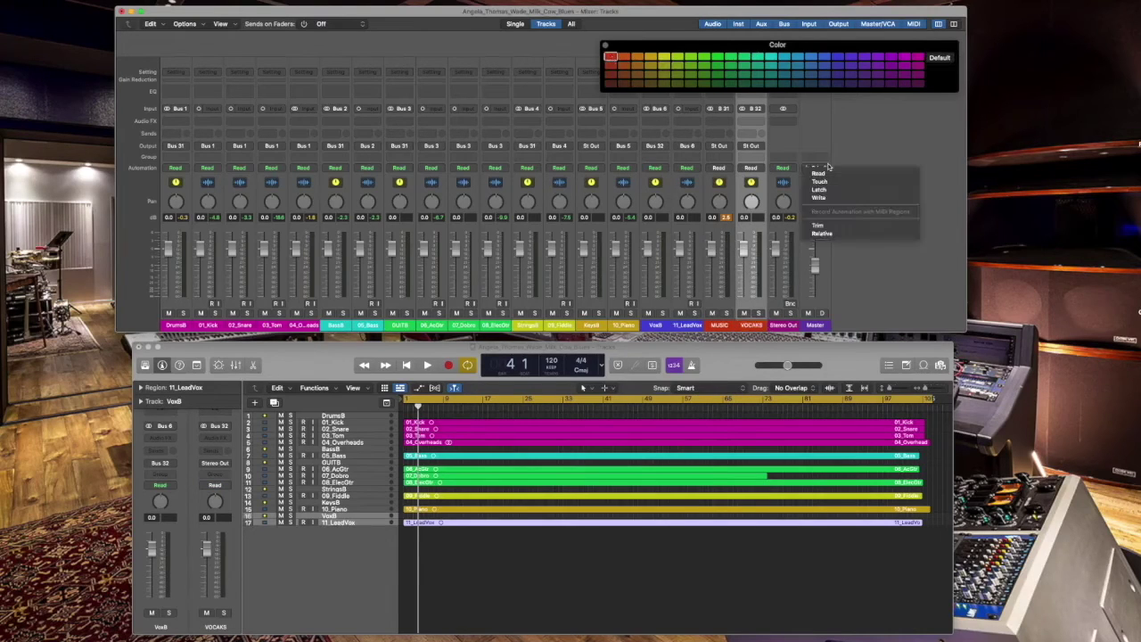
{"action": "left_click", "coordinate": [832, 122]}
{"action": "left_click", "coordinate": [856, 287]}
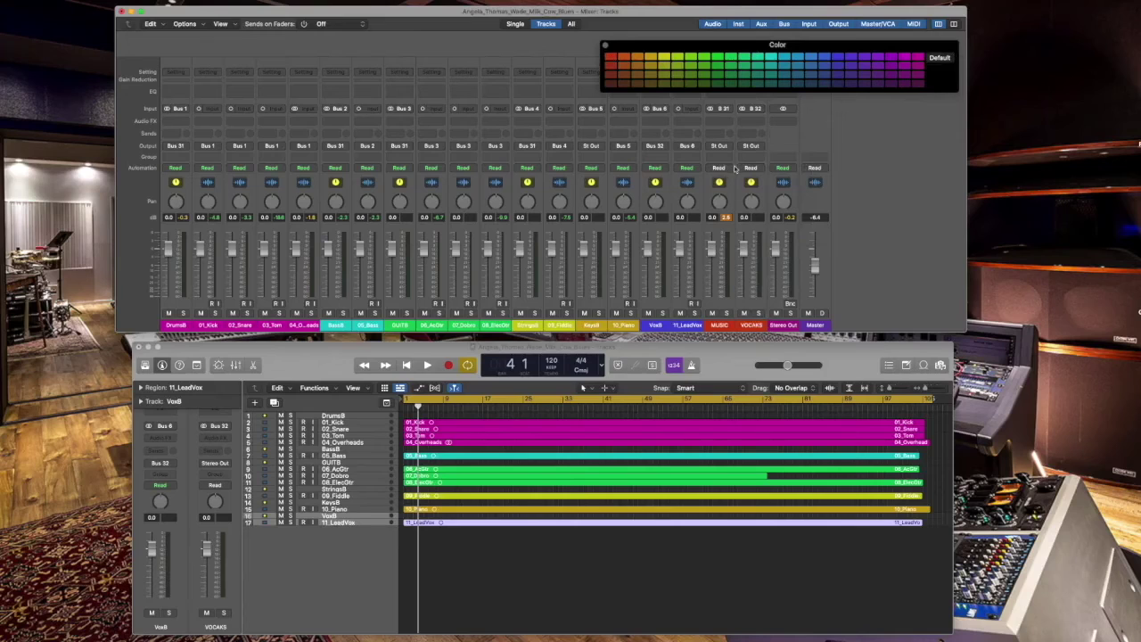
Route the KeysB output to Bus 31, the MUSIC bus
{"action": "left_click", "coordinate": [591, 146]}
{"action": "mouse_move", "coordinate": [606, 180]}
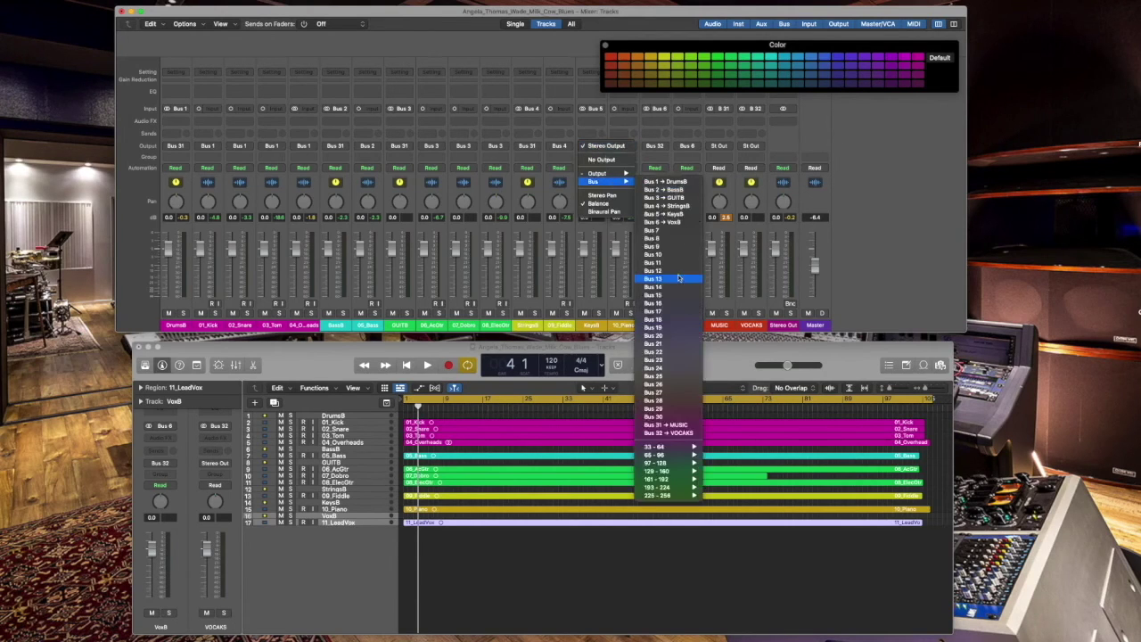
{"action": "left_click", "coordinate": [667, 425]}
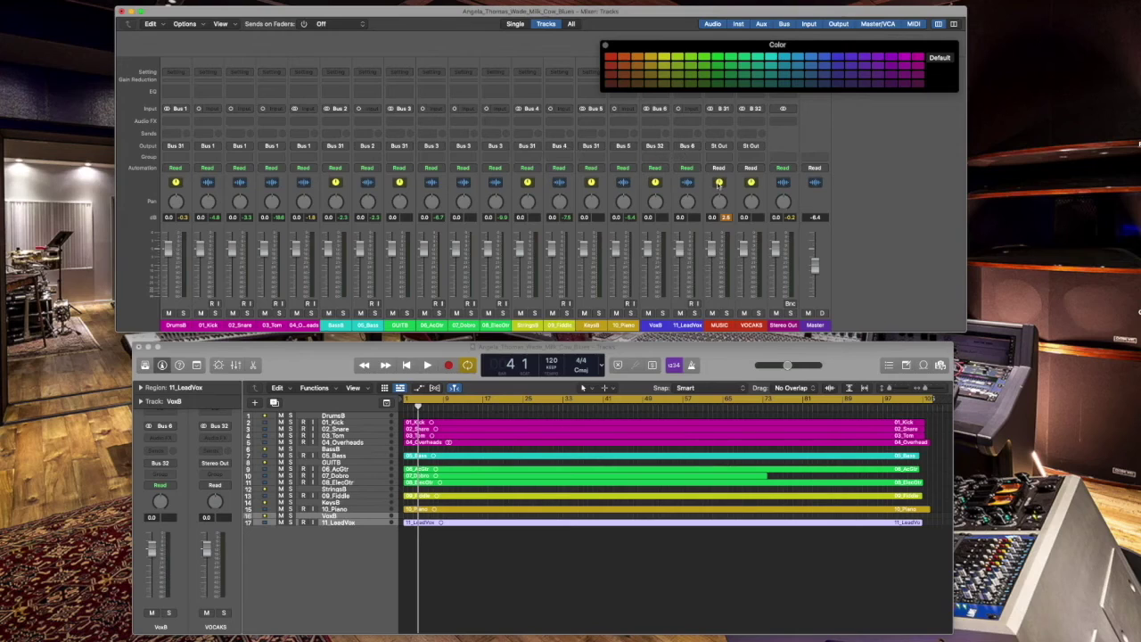
Correct the name of the VOCAKS channel to VOCALS
{"action": "left_click", "coordinate": [751, 327]}
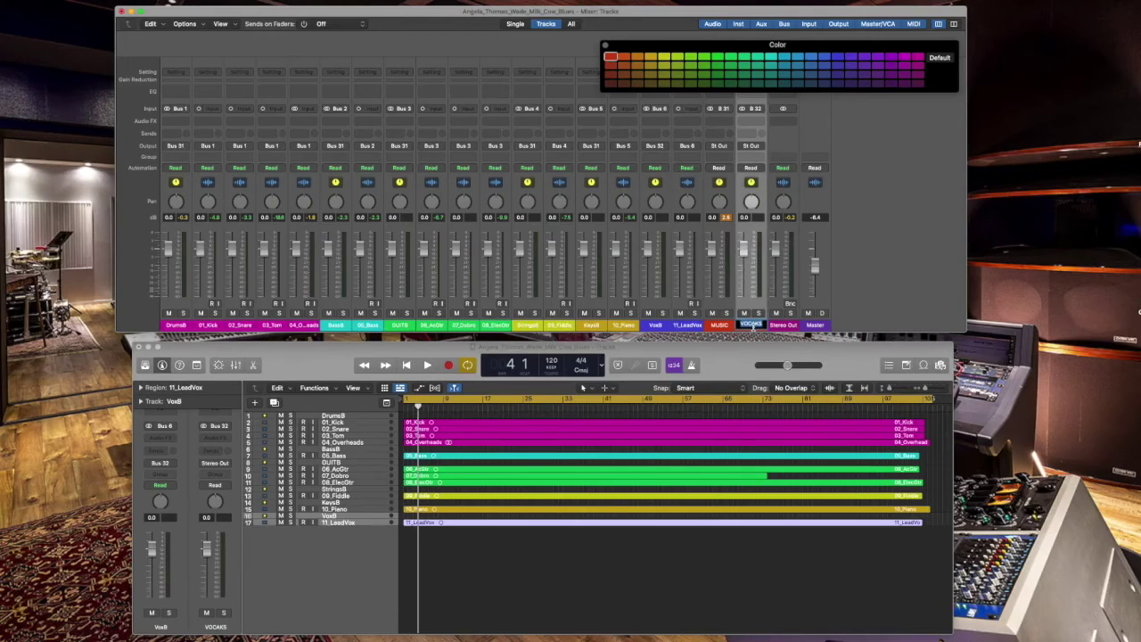
{"action": "type", "text": "VOCALS"}
{"action": "key", "text": "Return"}
{"action": "left_click", "coordinate": [877, 280]}
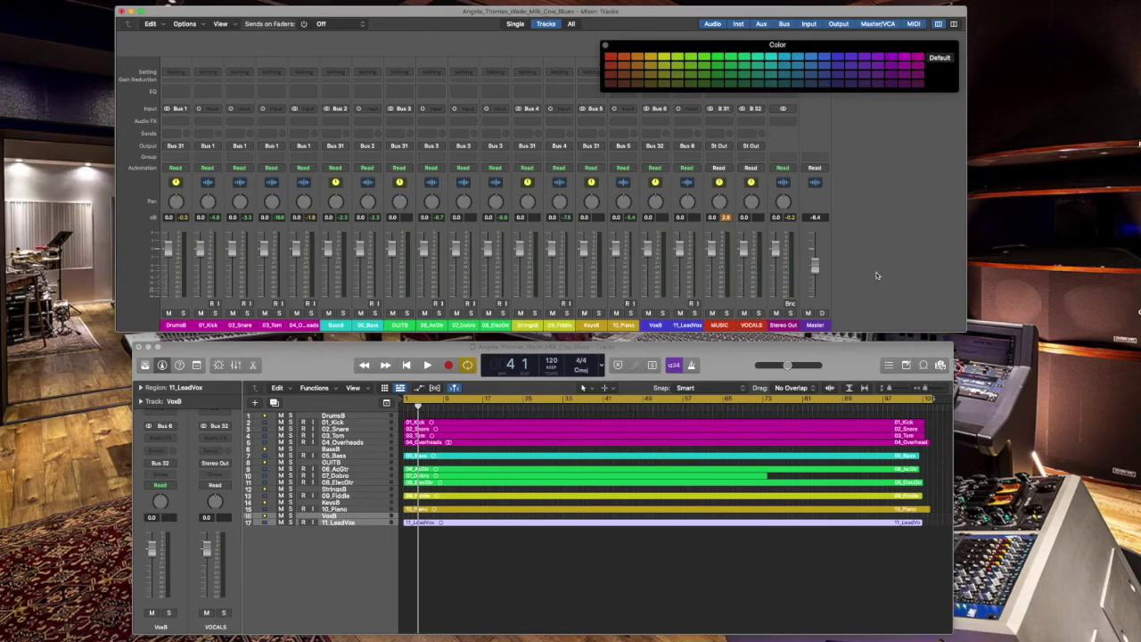
Play the mix and toggle the mute of the DrumsB channel to check that it controls all the drums
{"action": "key", "text": "space"}
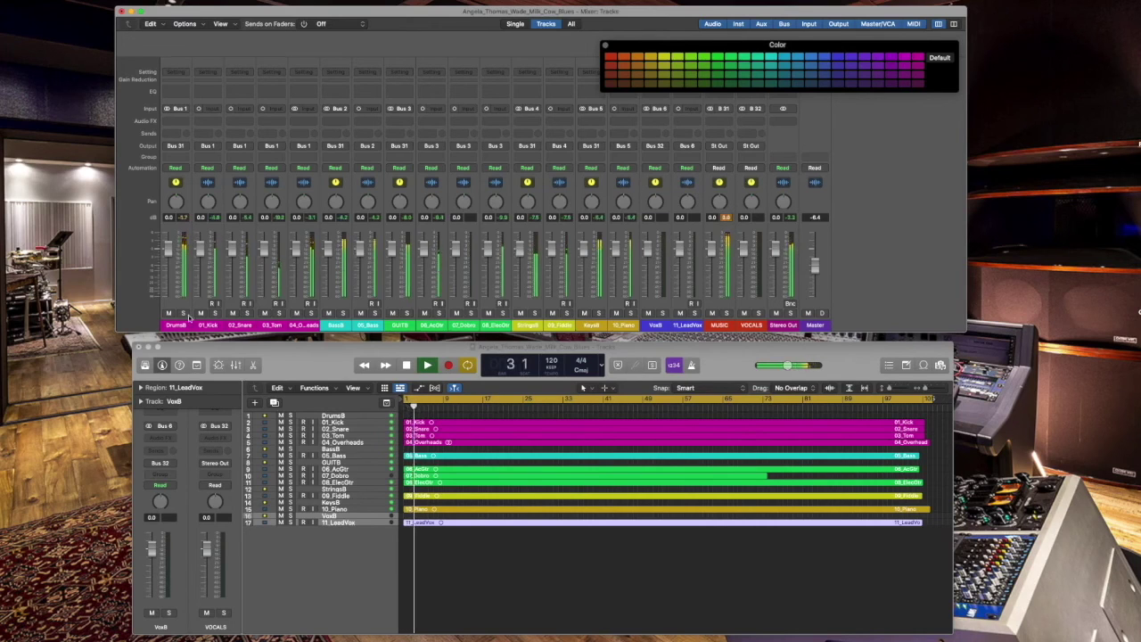
{"action": "key", "text": "space"}
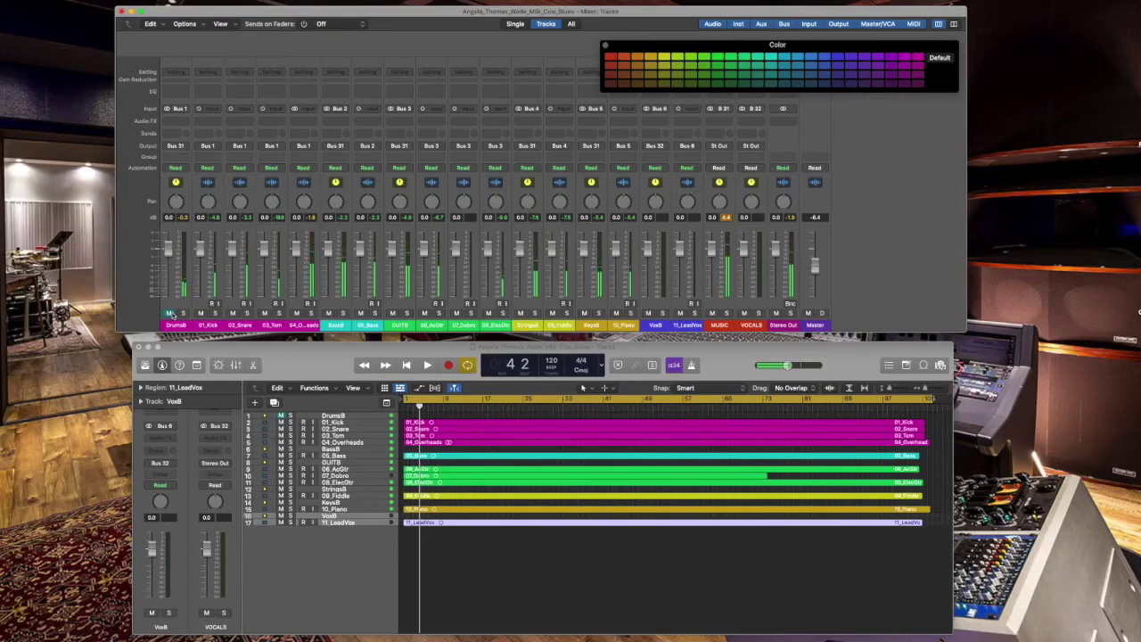
{"action": "key", "text": "space"}
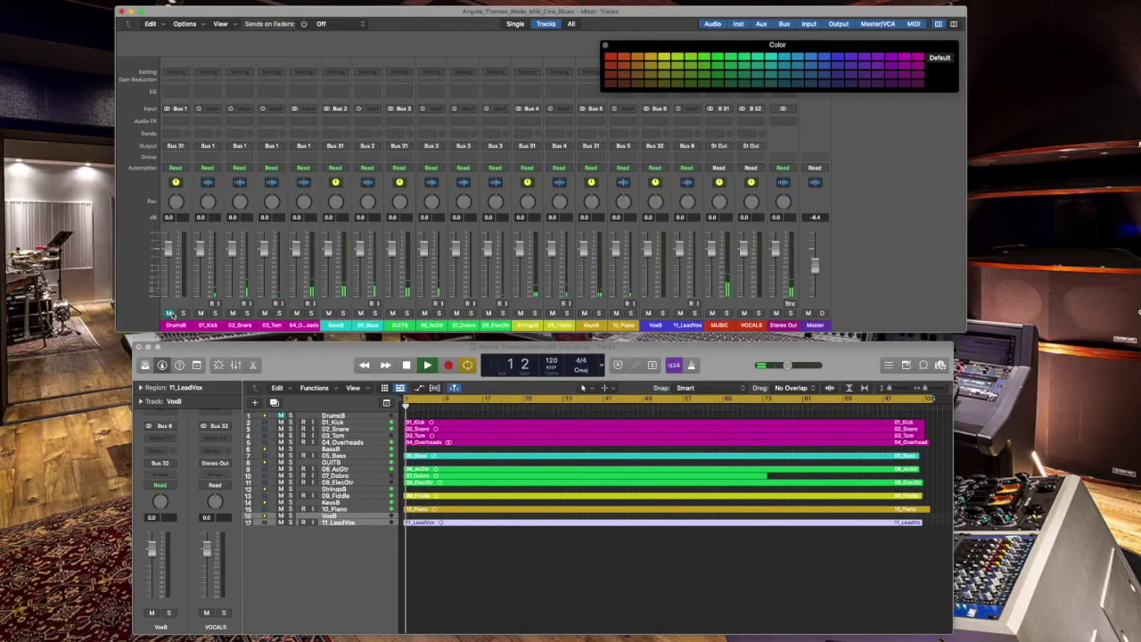
{"action": "left_click", "coordinate": [445, 412]}
{"action": "key", "text": "space"}
{"action": "key", "text": "space"}
{"action": "left_click", "coordinate": [170, 315]}
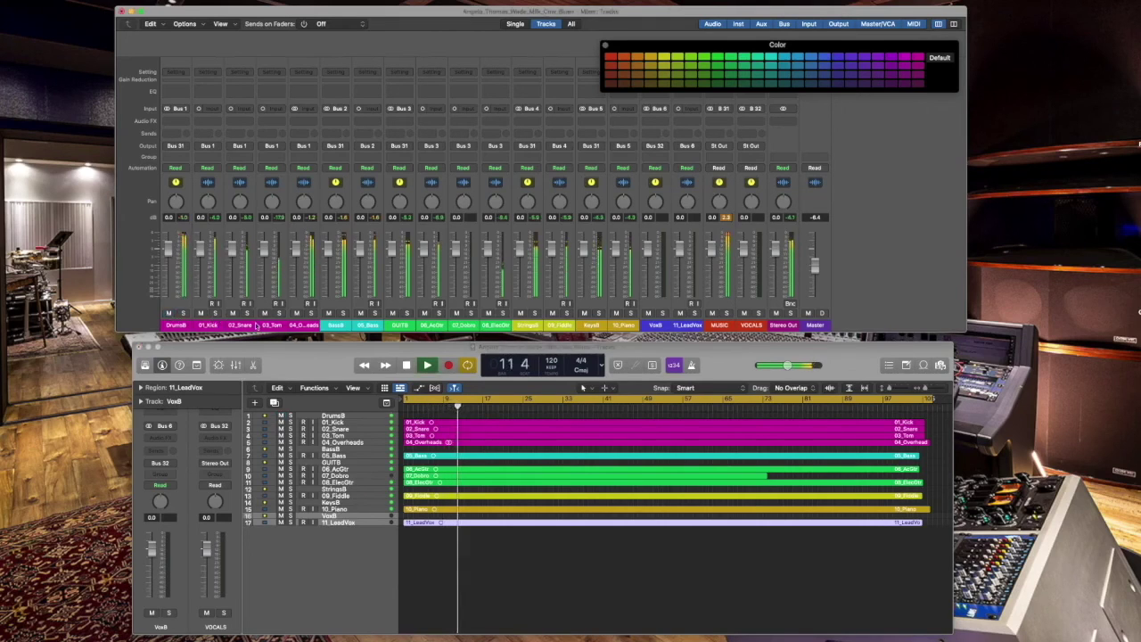
Mute the BassB, GUITB, StringsB, KeysB and VoxB channels one after another during playback, and stop playback
{"action": "left_click", "coordinate": [328, 313]}
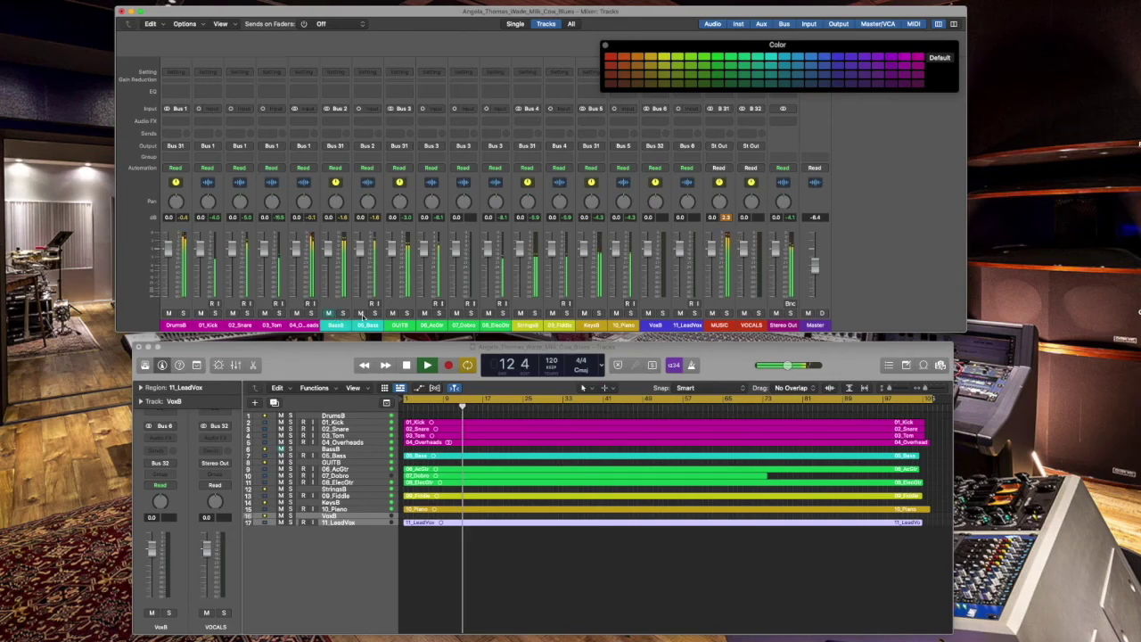
{"action": "left_click", "coordinate": [393, 313]}
{"action": "left_click", "coordinate": [520, 312]}
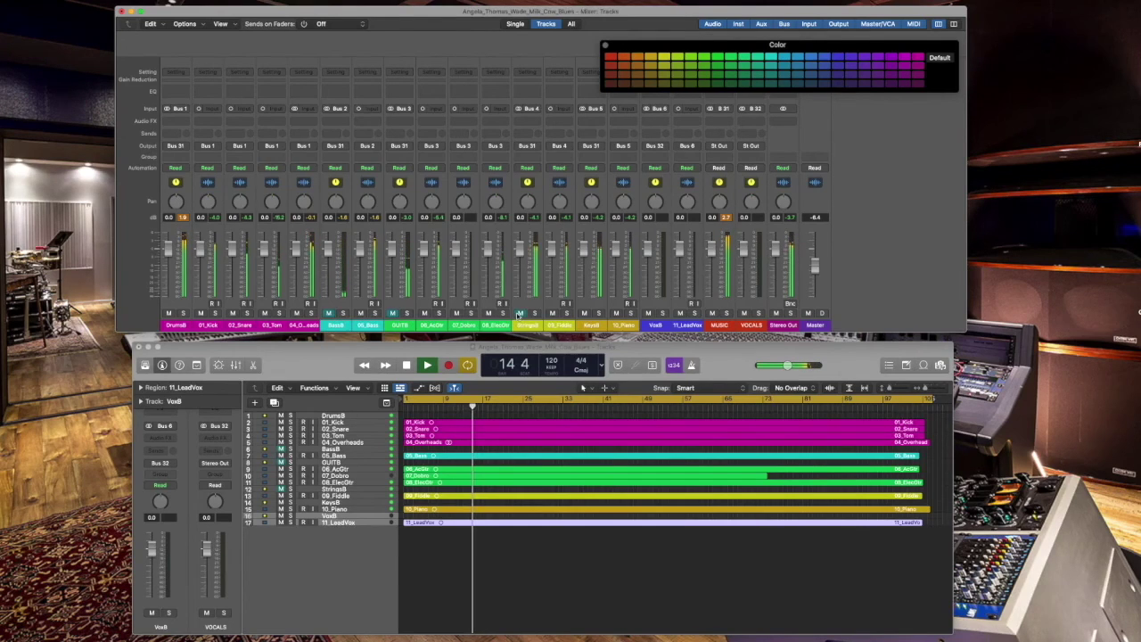
{"action": "left_click", "coordinate": [584, 313]}
{"action": "left_click", "coordinate": [648, 313]}
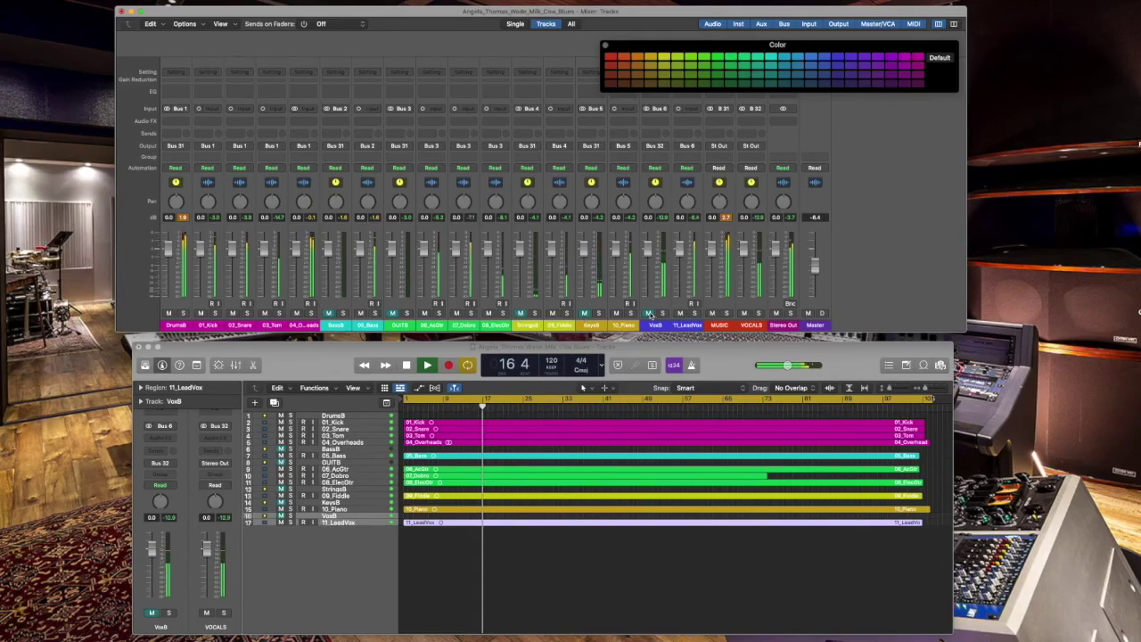
{"action": "key", "text": "space"}
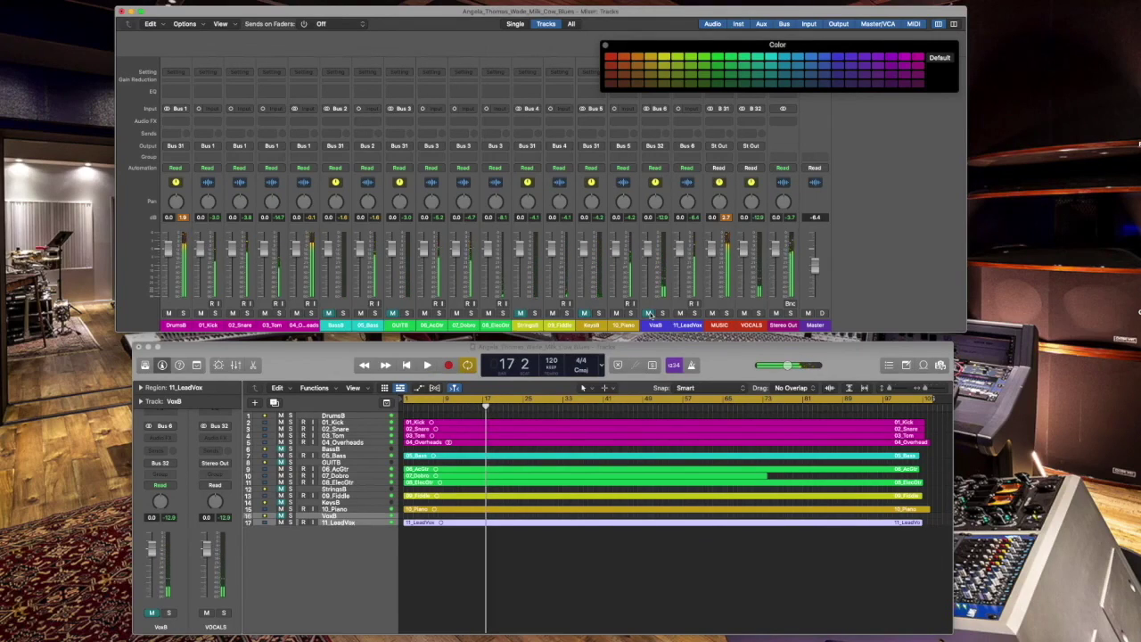
Unmute the VoxB, KeysB, StringsB, GUITB and BassB channels
{"action": "left_click", "coordinate": [649, 313]}
{"action": "left_click", "coordinate": [584, 313]}
{"action": "left_click", "coordinate": [520, 313]}
{"action": "left_click", "coordinate": [393, 313]}
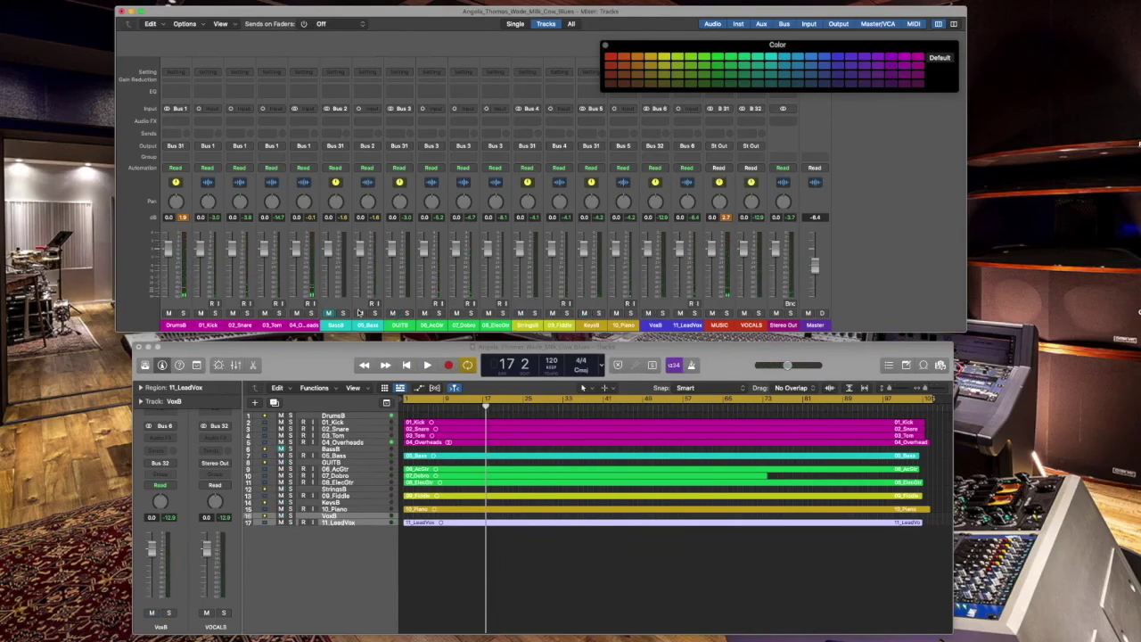
{"action": "left_click", "coordinate": [329, 313]}
Save the project
{"action": "left_click", "coordinate": [46, 1]}
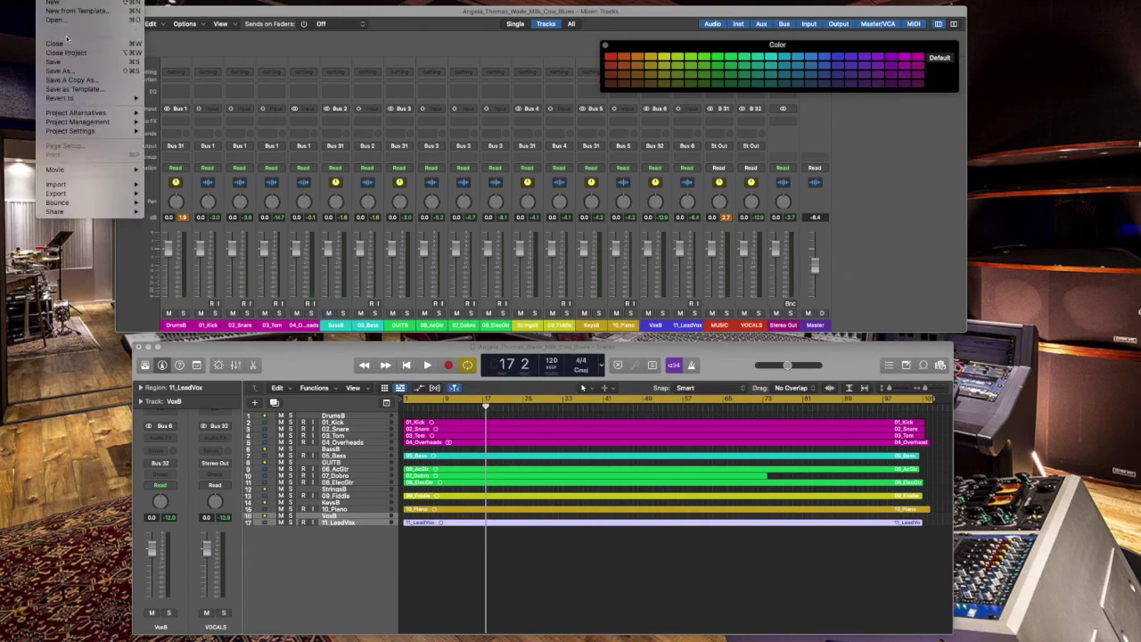
{"action": "left_click", "coordinate": [70, 62]}
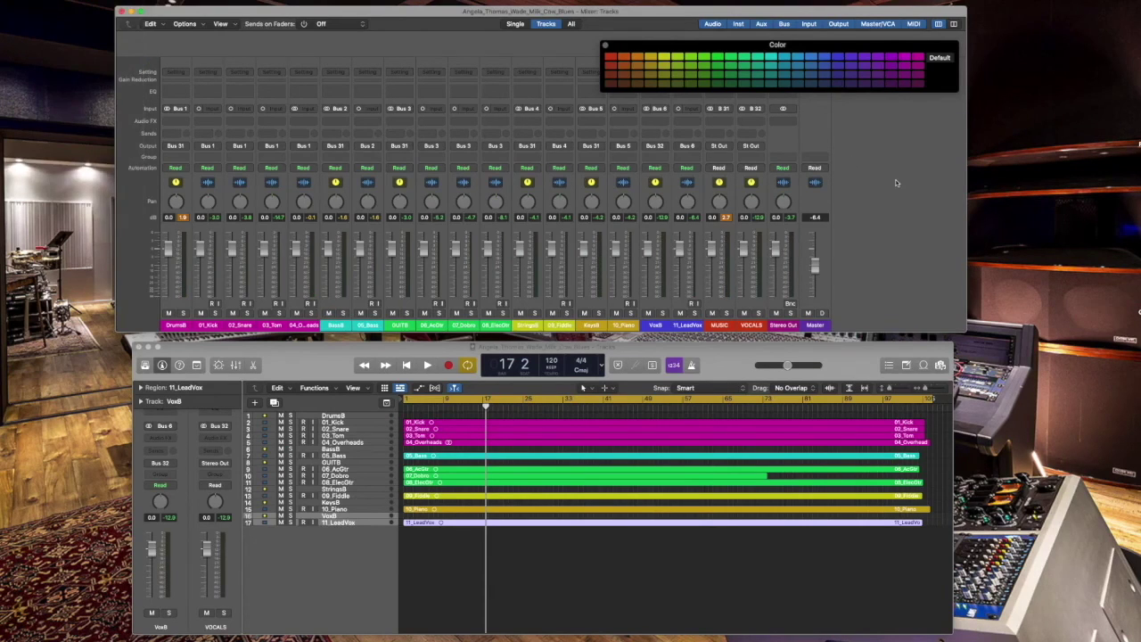